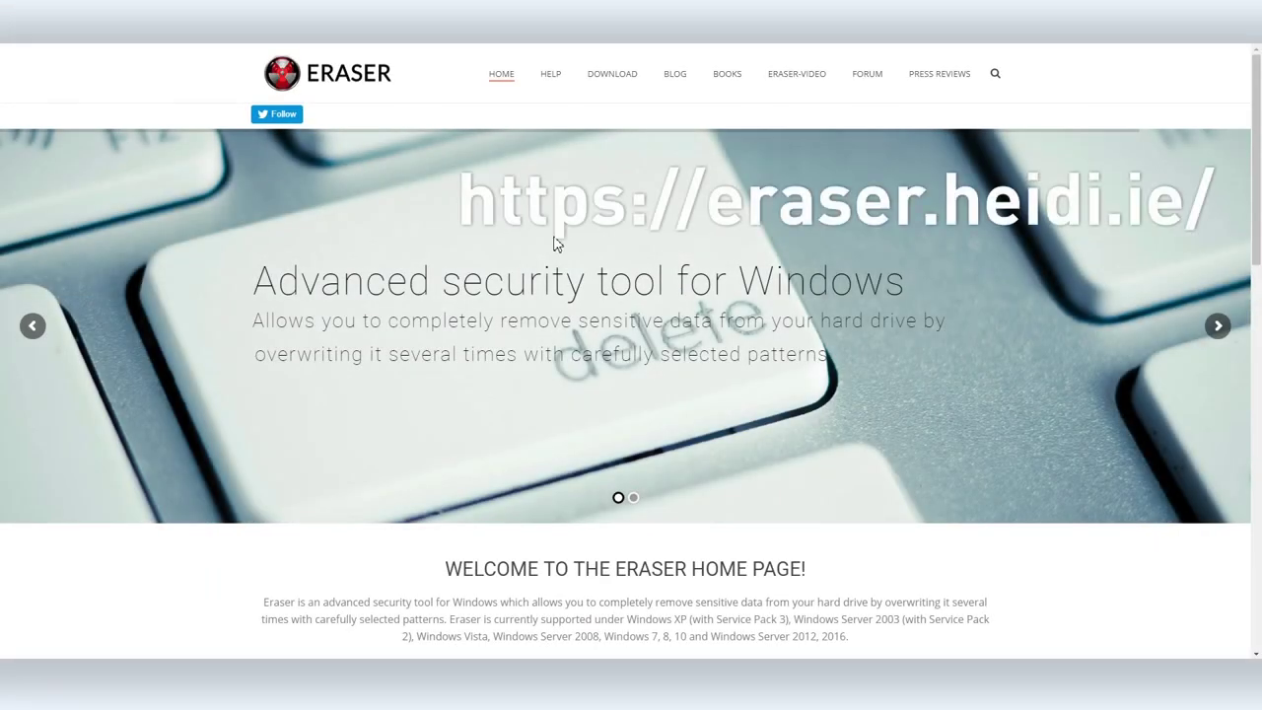
Look over the Eraser home page and download the Eraser 6.2.0.2982 build
scroll(555, 243, down, 15)
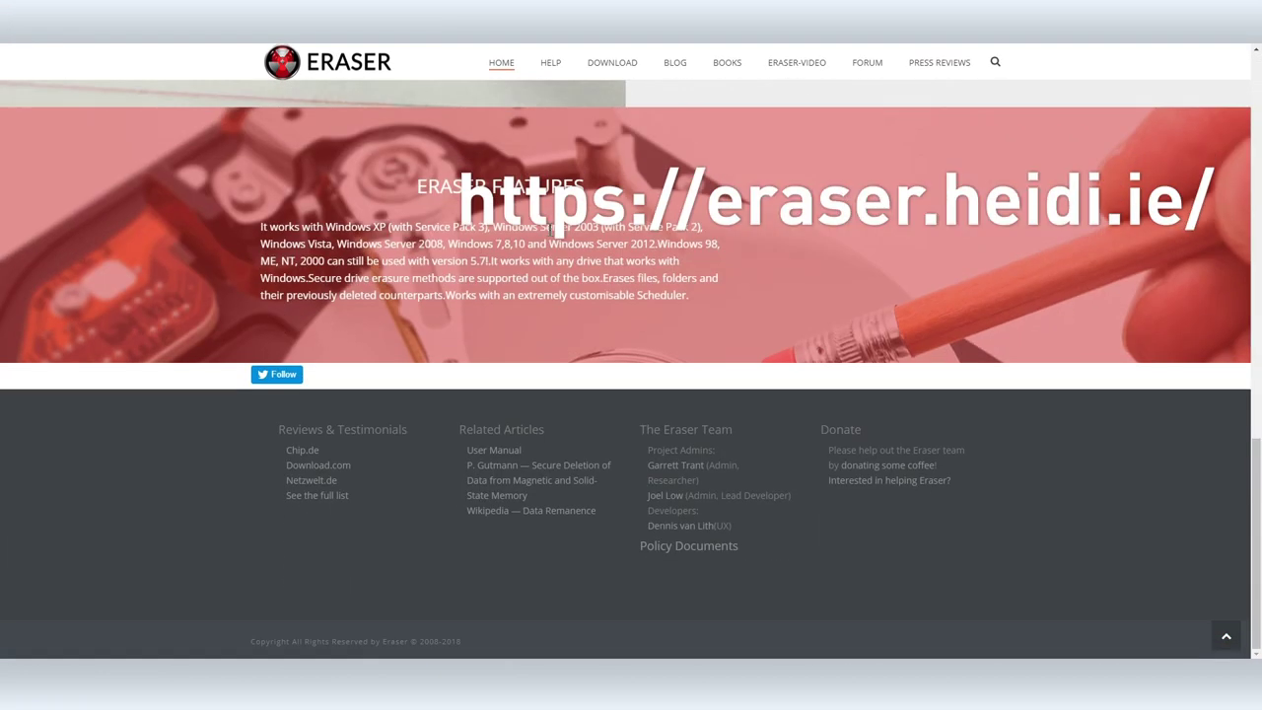
key(Home)
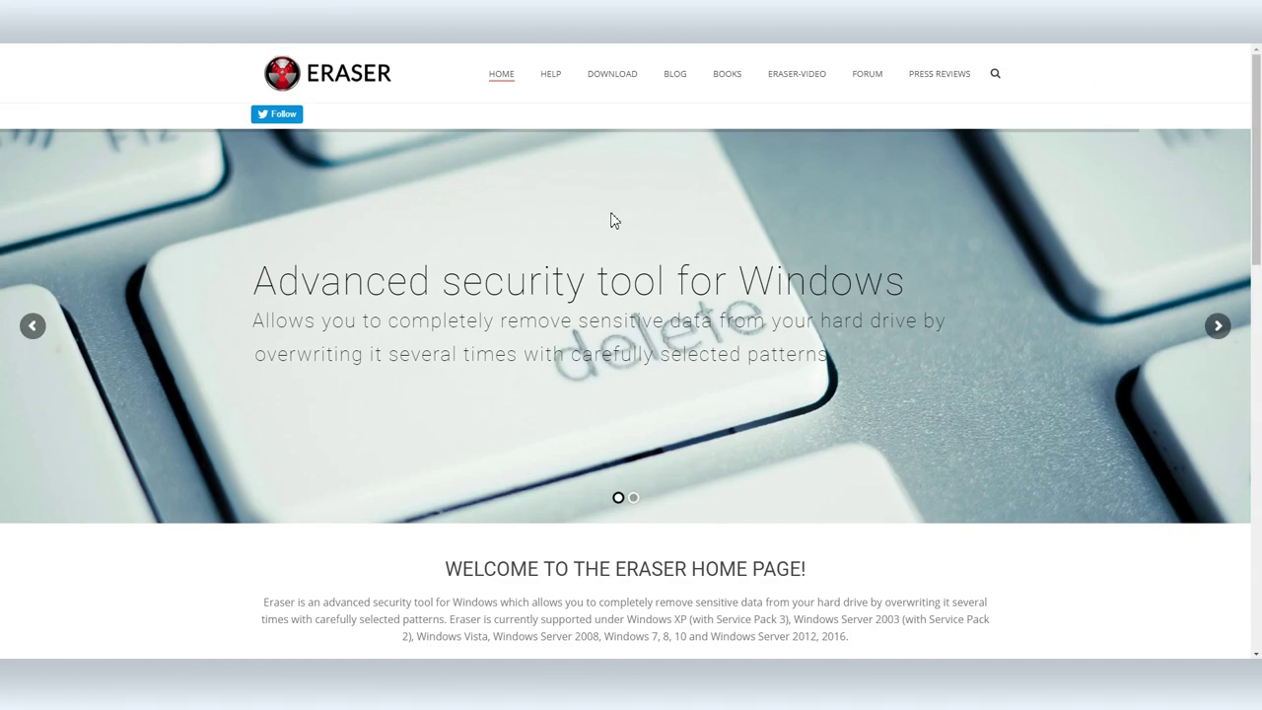
click(603, 79)
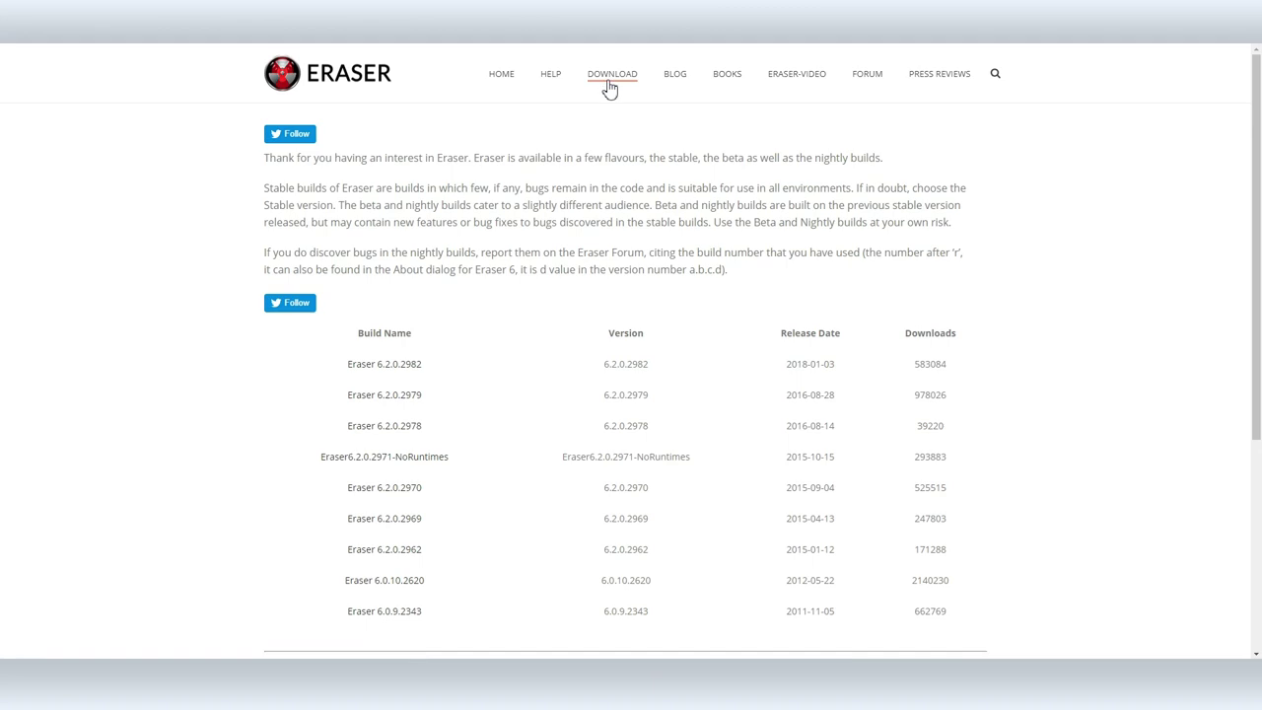
click(392, 367)
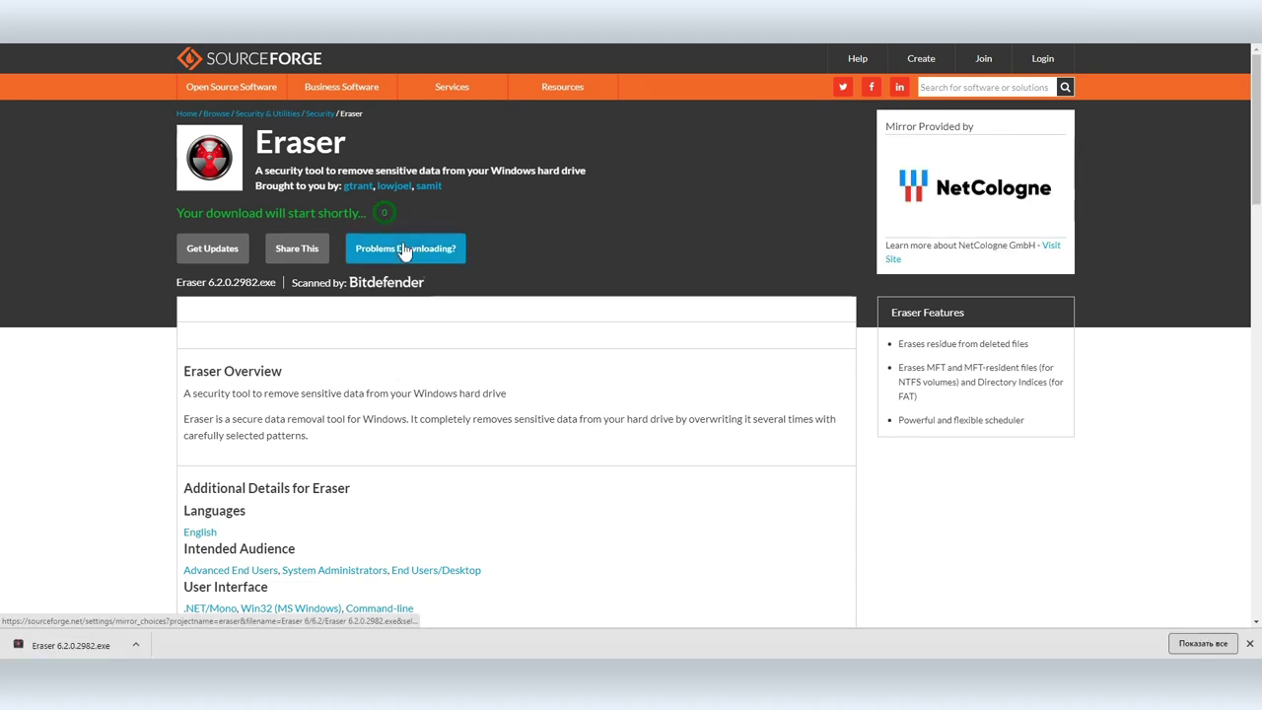
Install Eraser 6.2.0.2982 from the downloaded file with the Typical setup type and run it when setup finishes
click(35, 643)
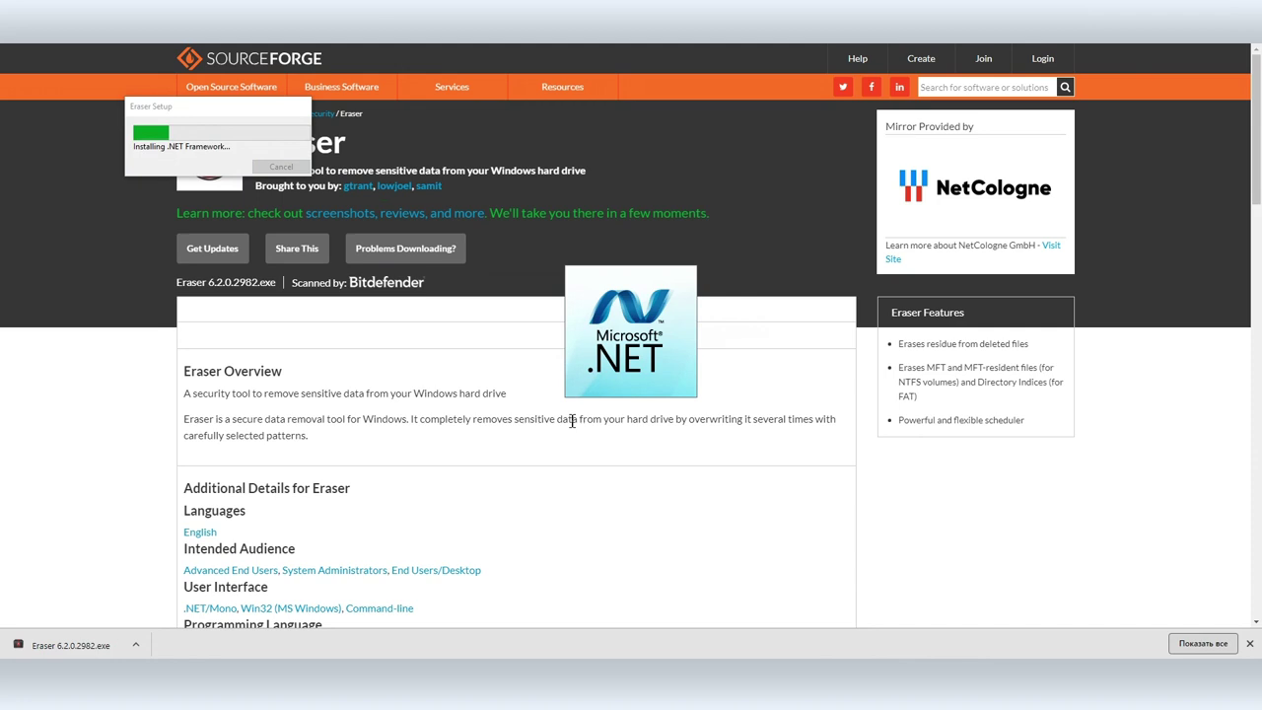
click(761, 456)
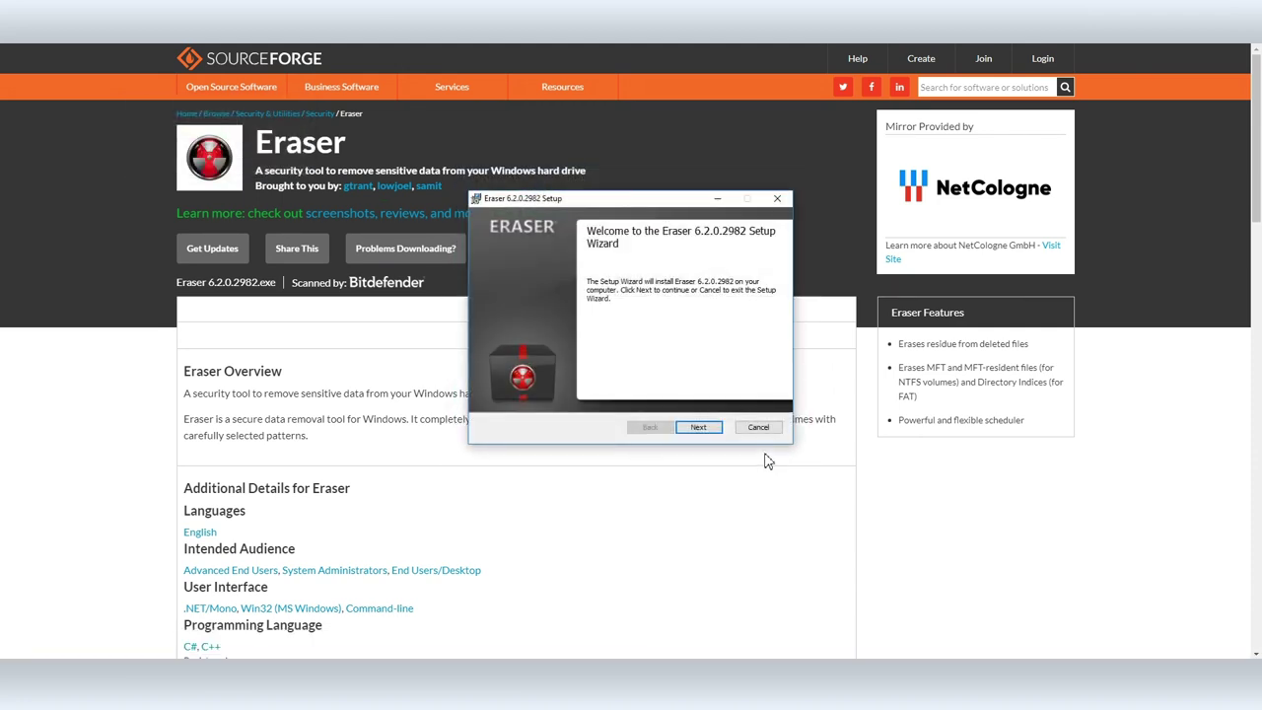
click(698, 427)
click(582, 402)
click(698, 430)
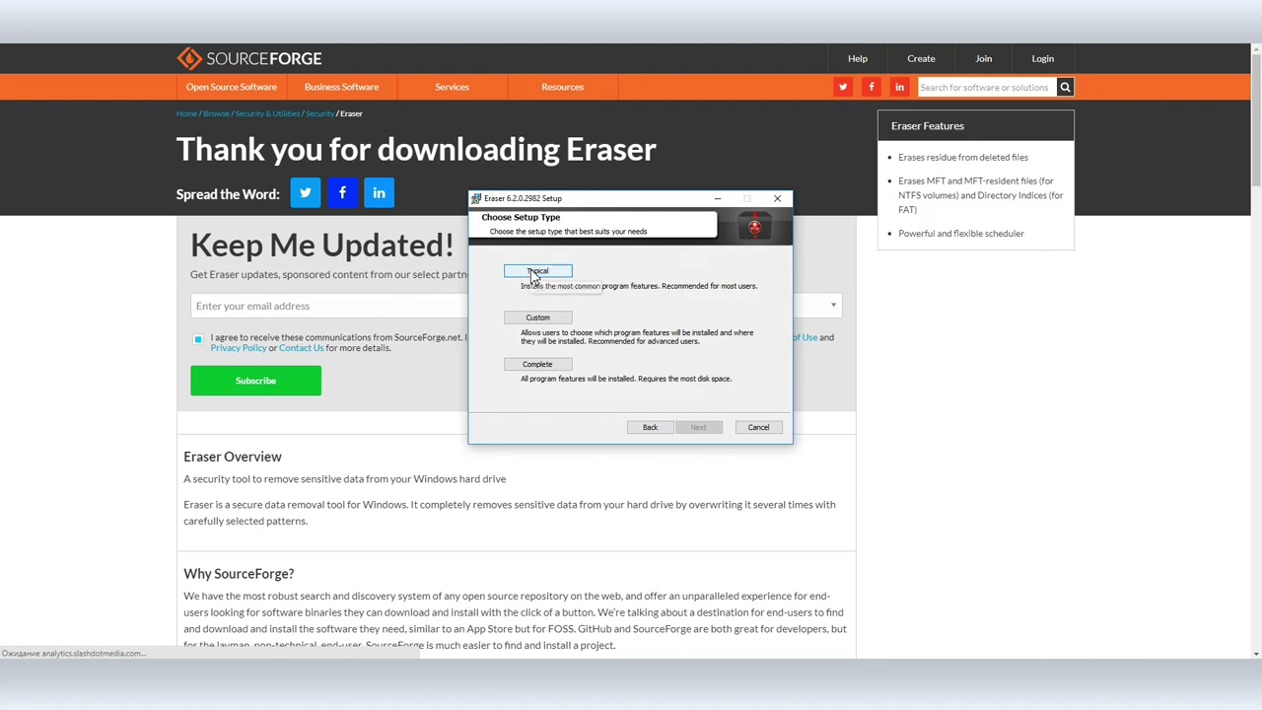
click(532, 272)
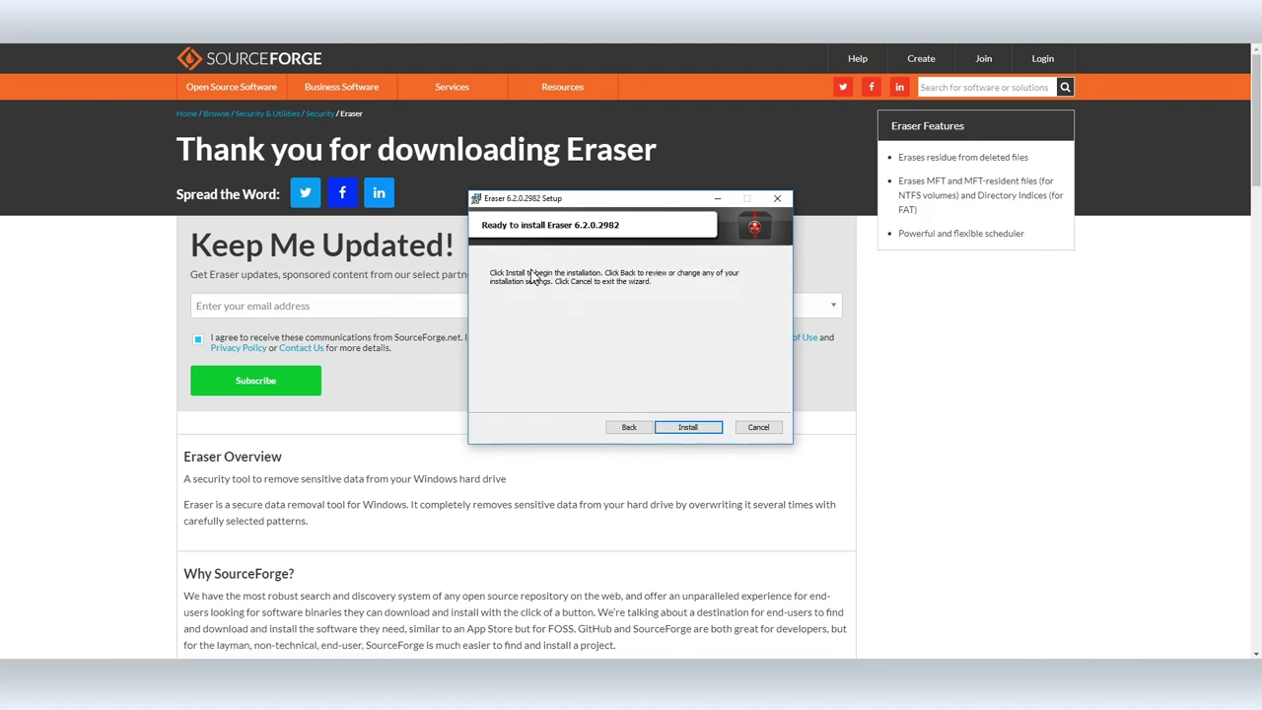
click(687, 427)
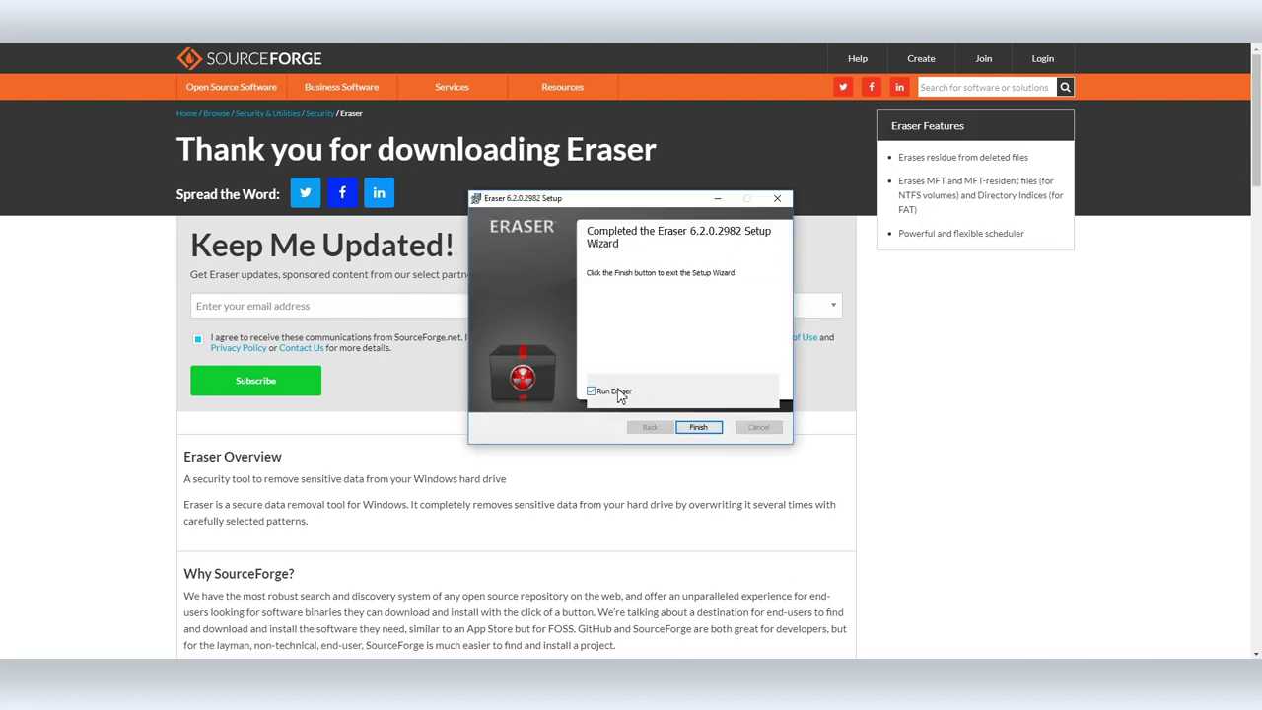
click(698, 427)
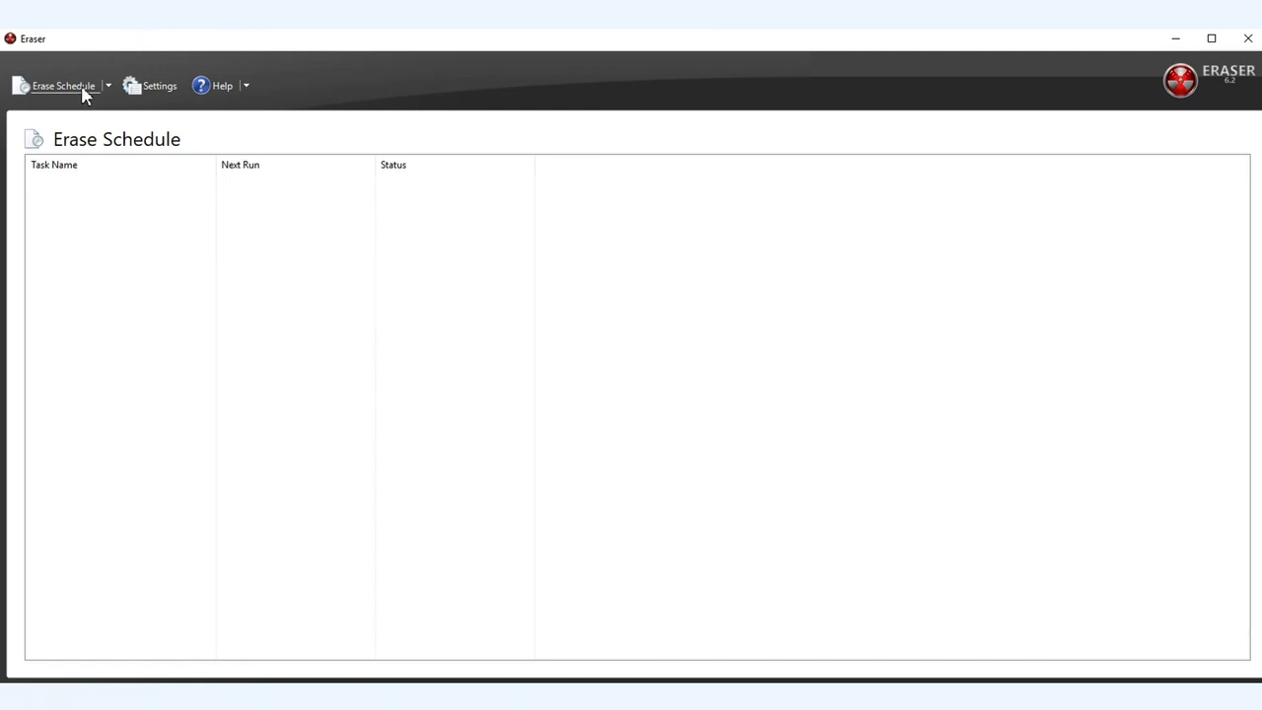
Set the default file erasure method to German VSITR (7 passes) in the Eraser settings
click(110, 87)
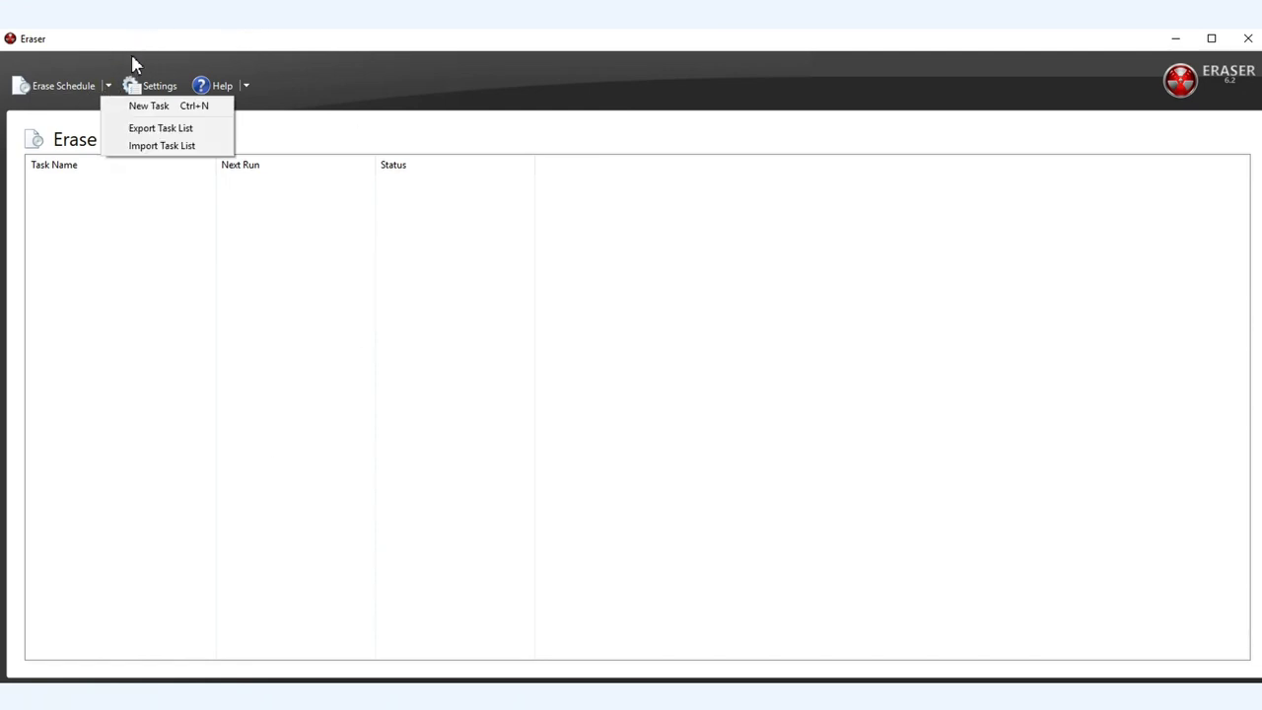
click(156, 84)
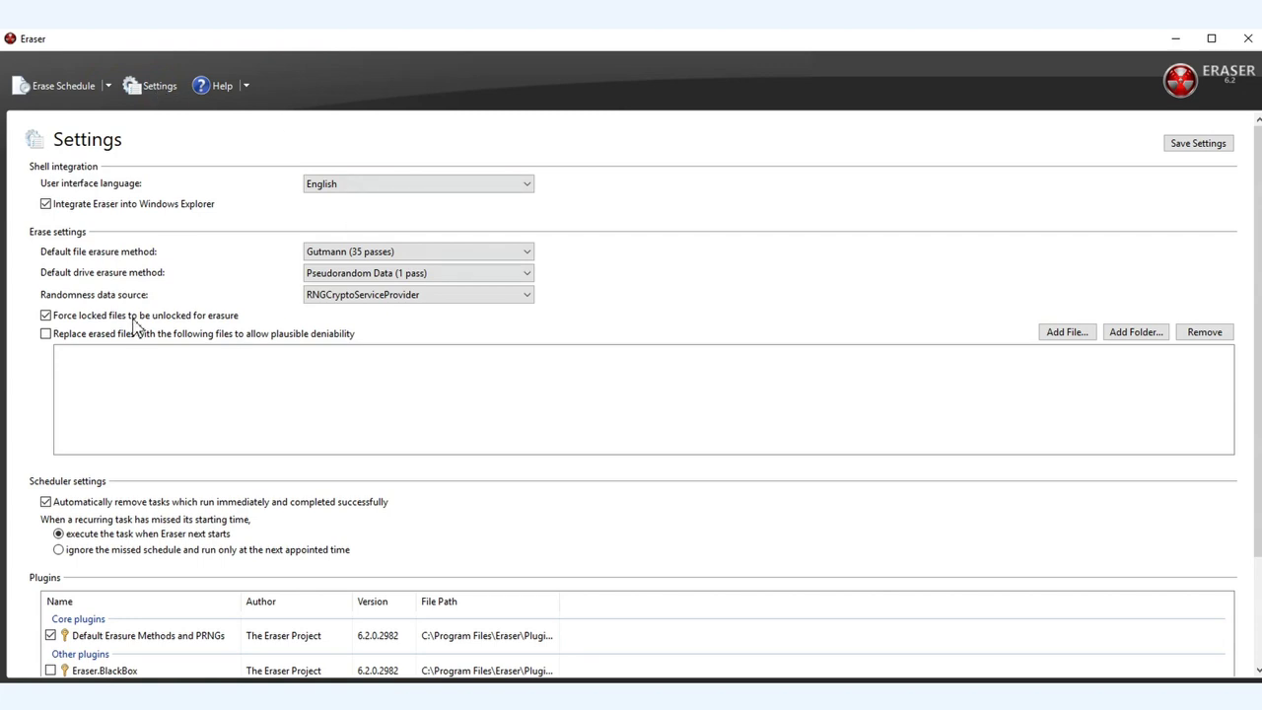
click(402, 181)
click(400, 183)
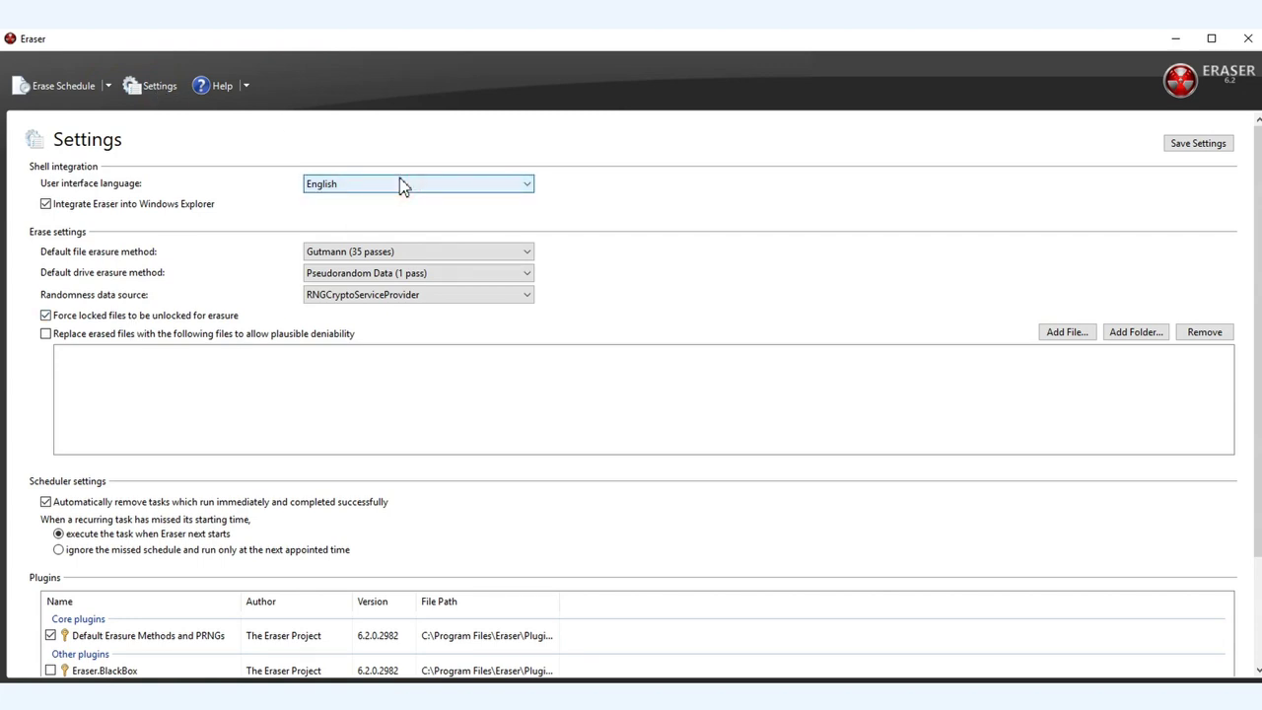
click(387, 253)
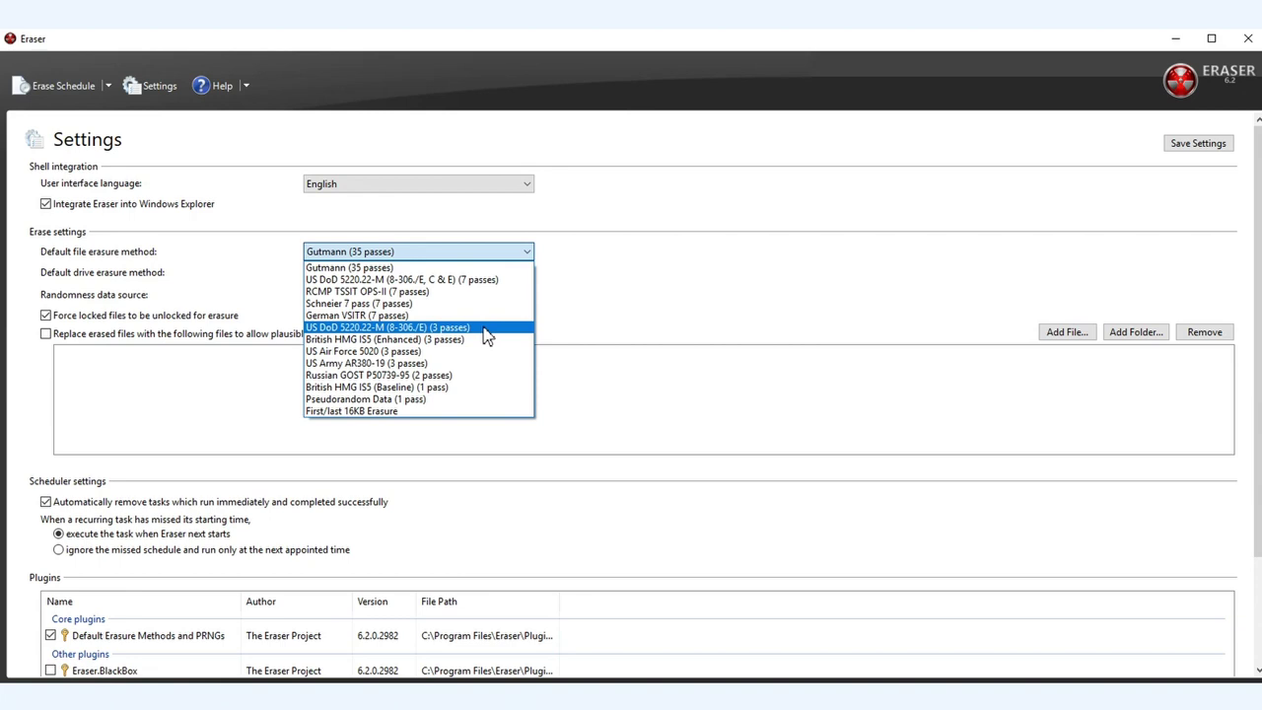
click(385, 316)
scroll(625, 259, down, 1)
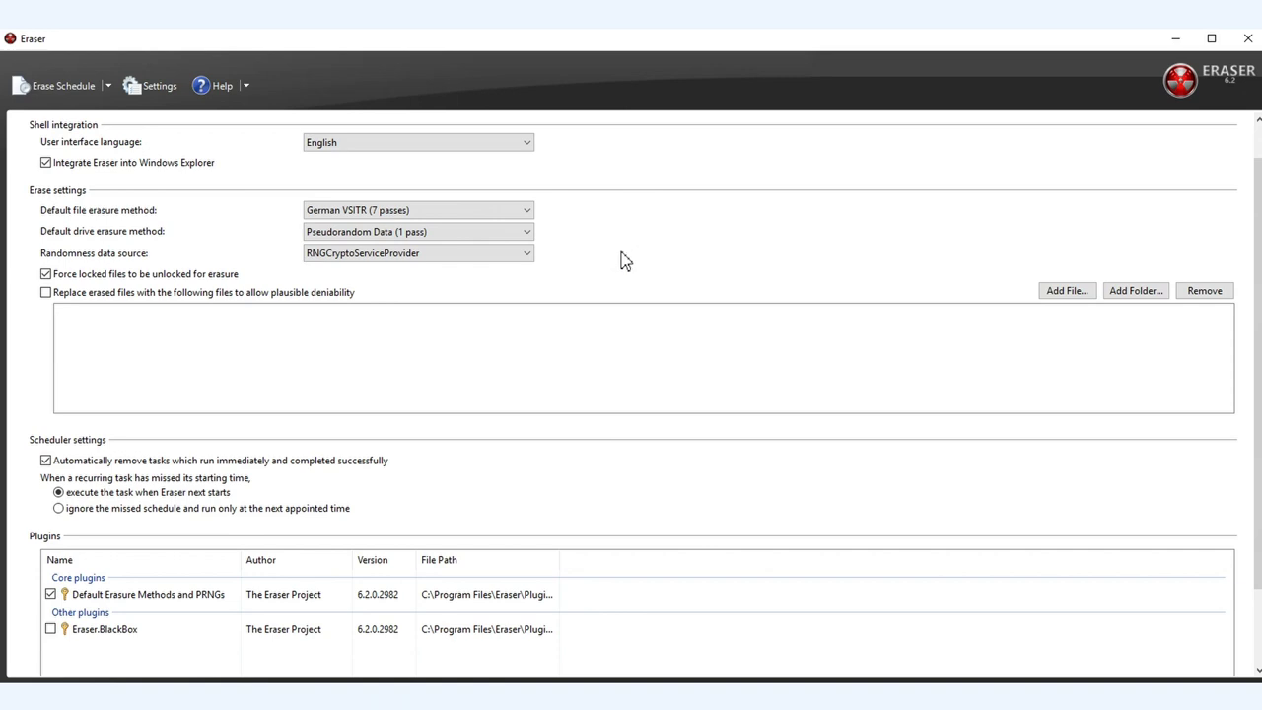
scroll(625, 259, up, 1)
Start a new erase task, look at the recurring schedule options, and set the task type to Run immediately
click(108, 86)
click(121, 105)
mouse_move(121, 36)
mouse_down()
mouse_move(690, 234)
mouse_move(727, 173)
mouse_up()
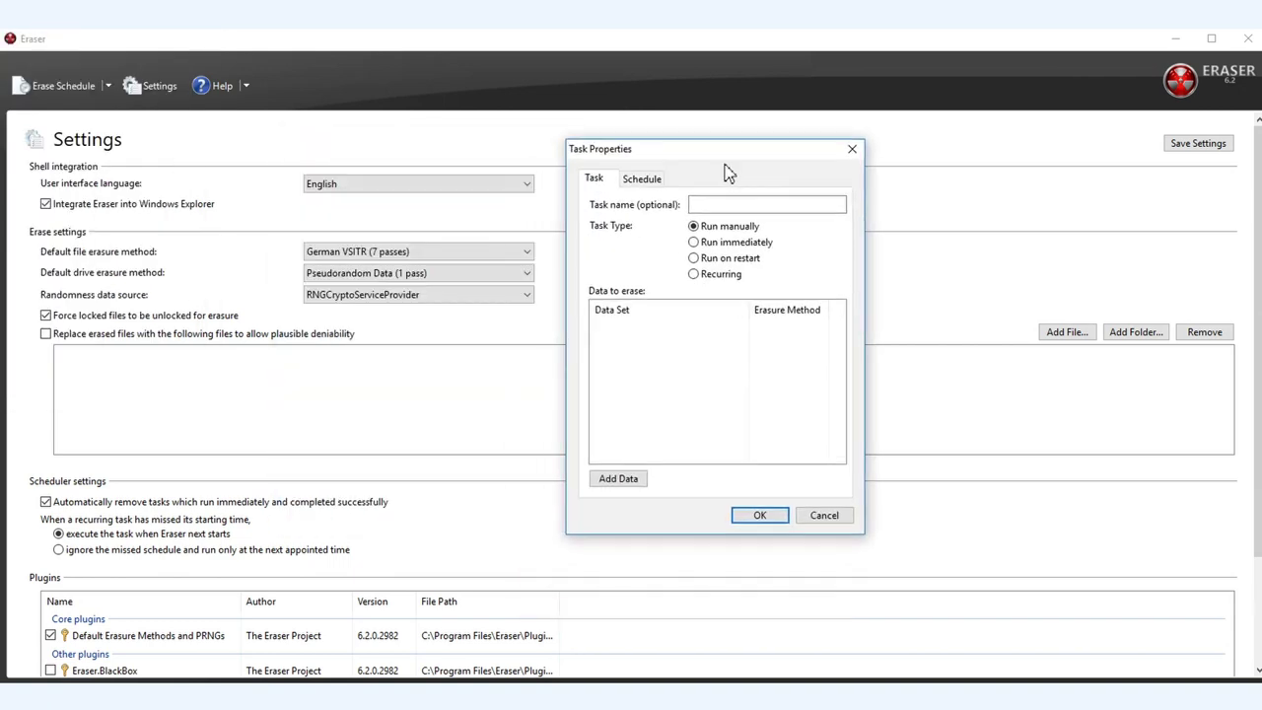
click(695, 243)
click(706, 259)
click(702, 274)
click(656, 180)
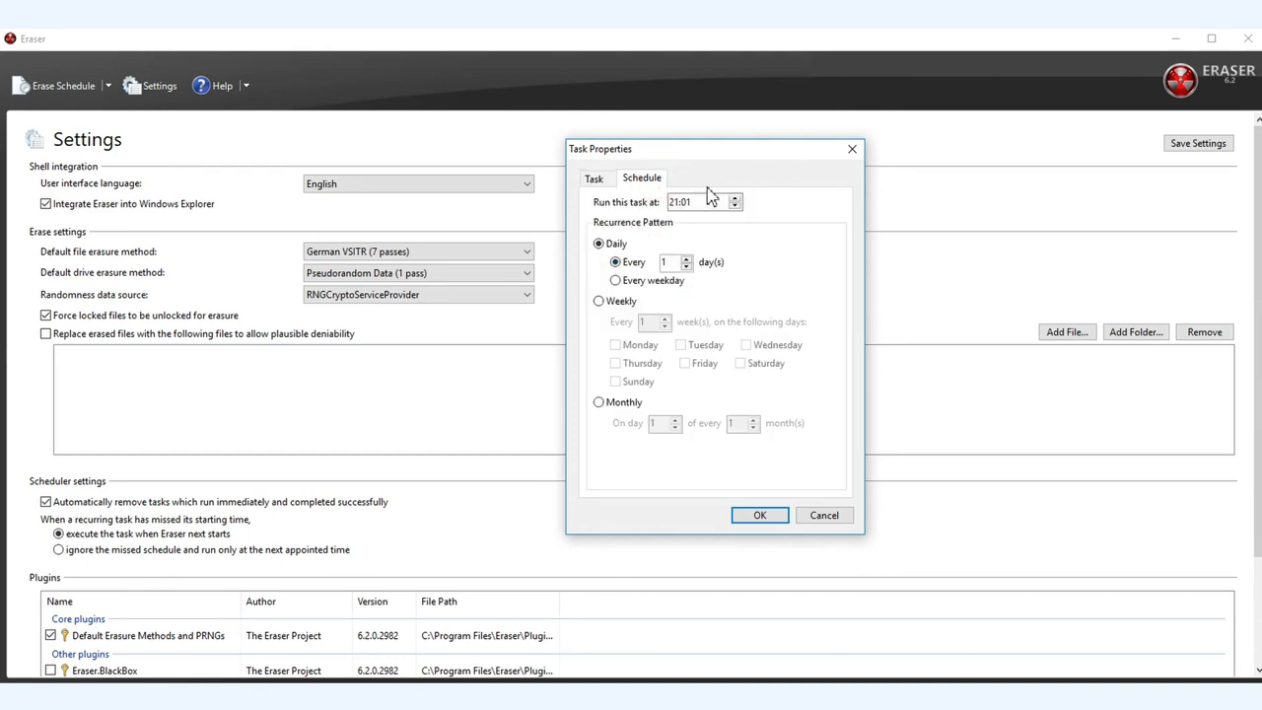
click(601, 184)
click(712, 243)
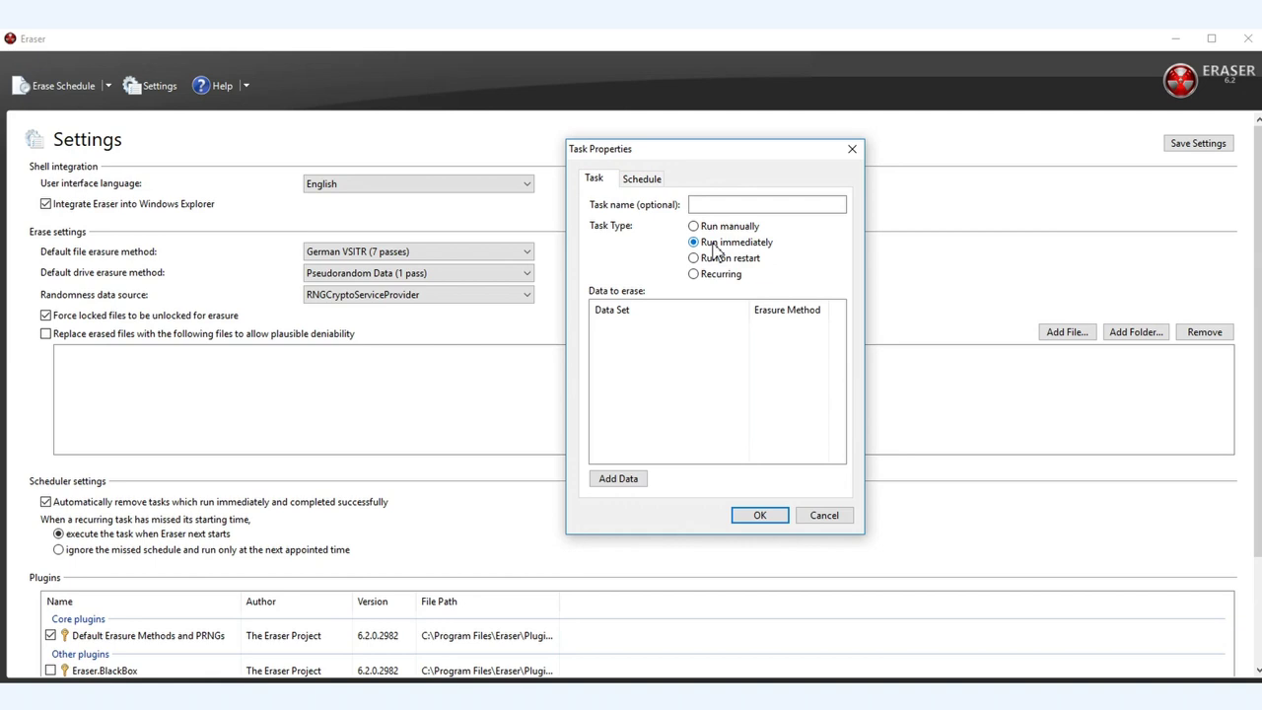
Add the "Очень секретный" text file from E:\2019_02_03_Eraser as the data to erase and save the task
click(621, 480)
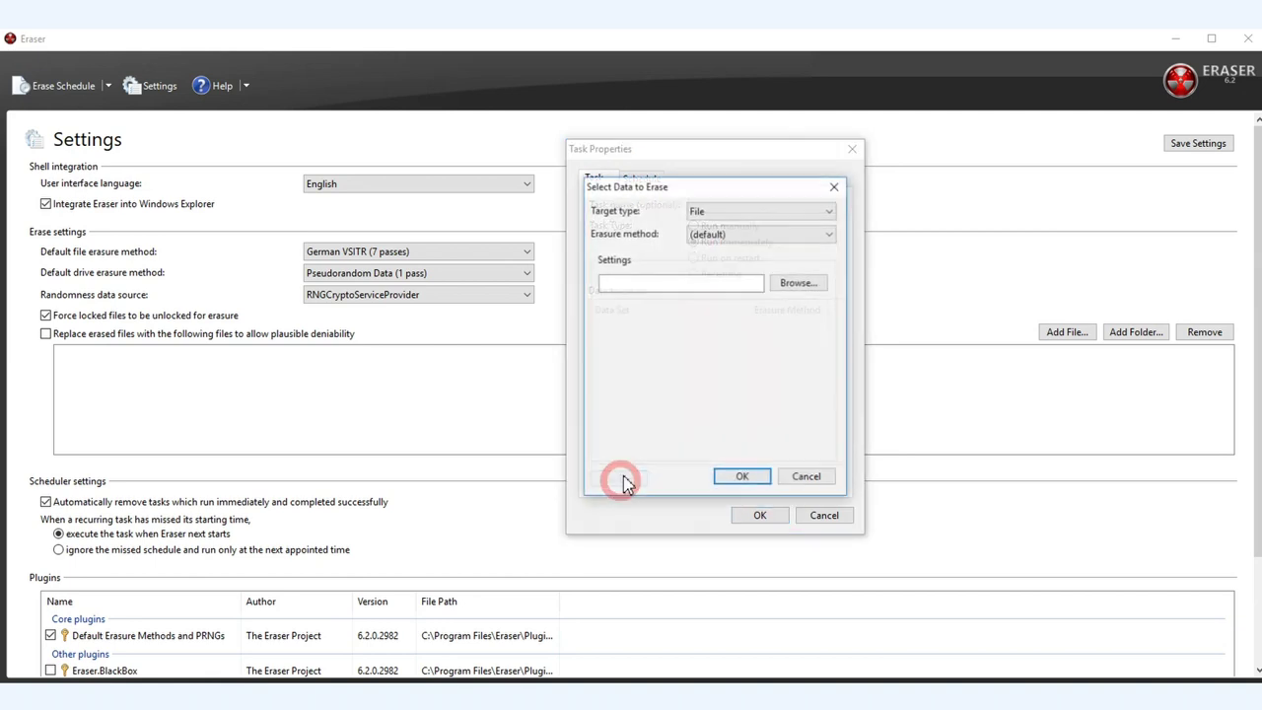
click(733, 213)
click(731, 217)
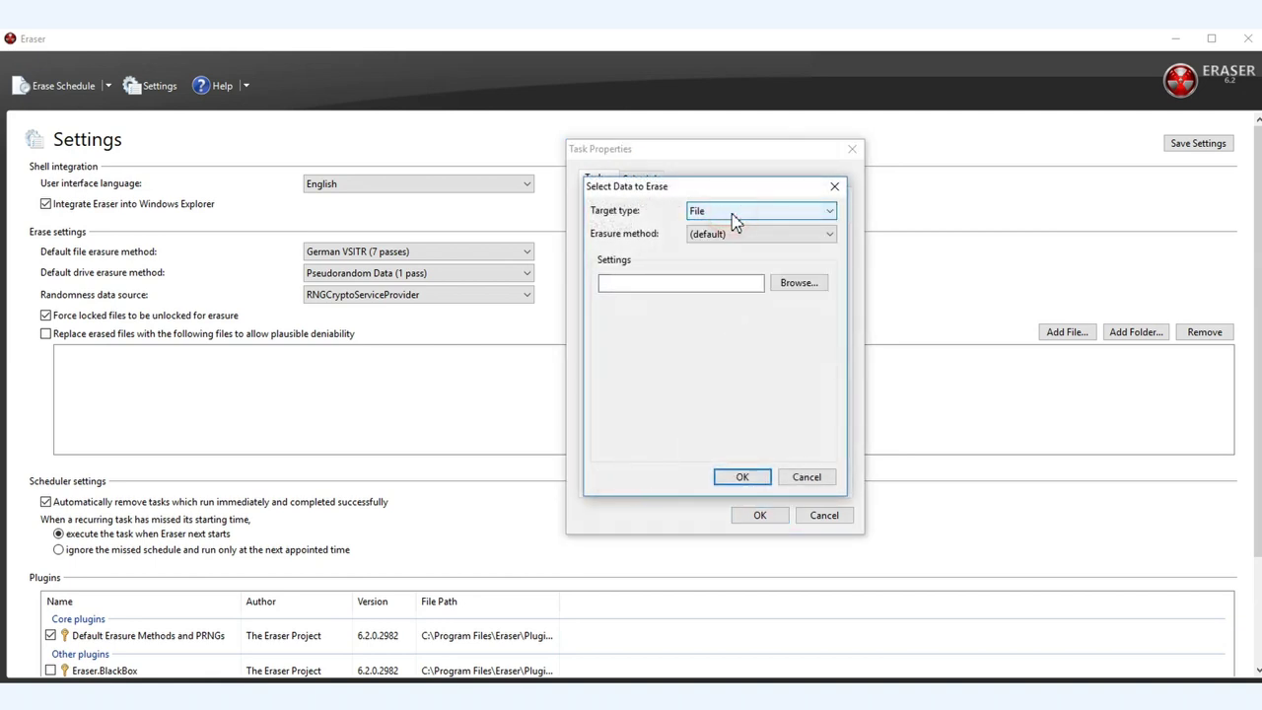
click(795, 285)
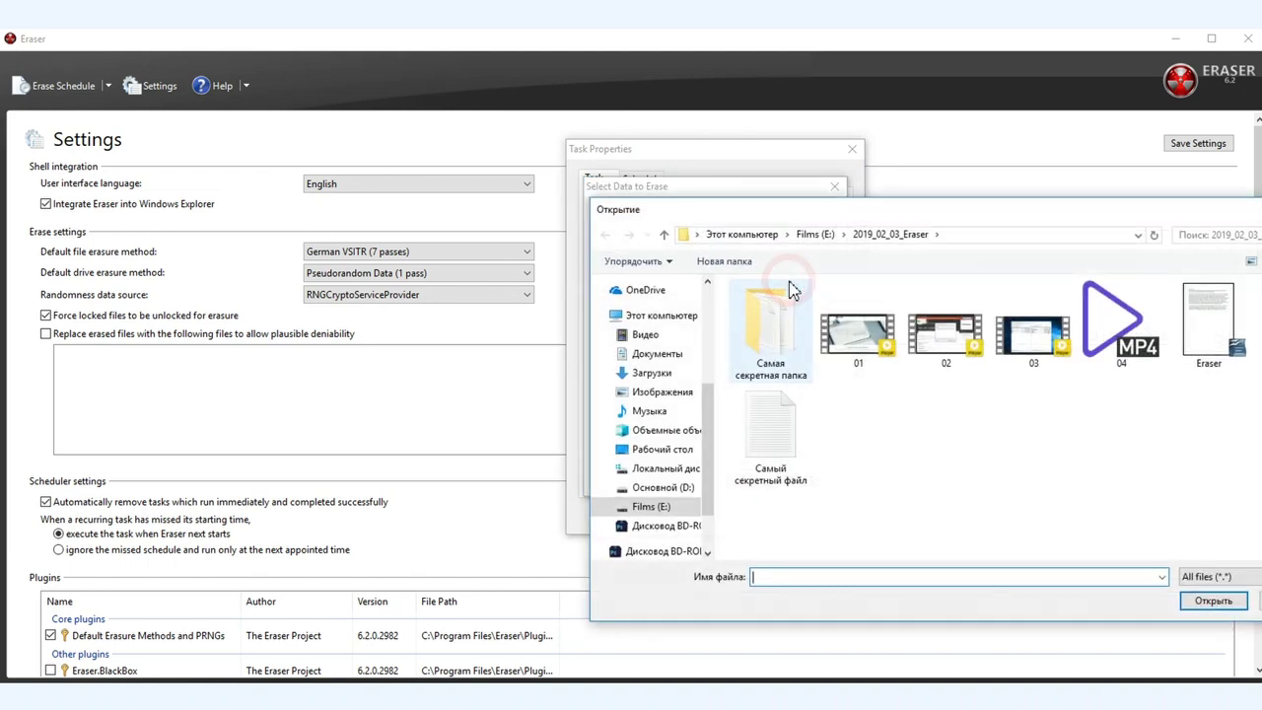
drag(871, 211, 439, 186)
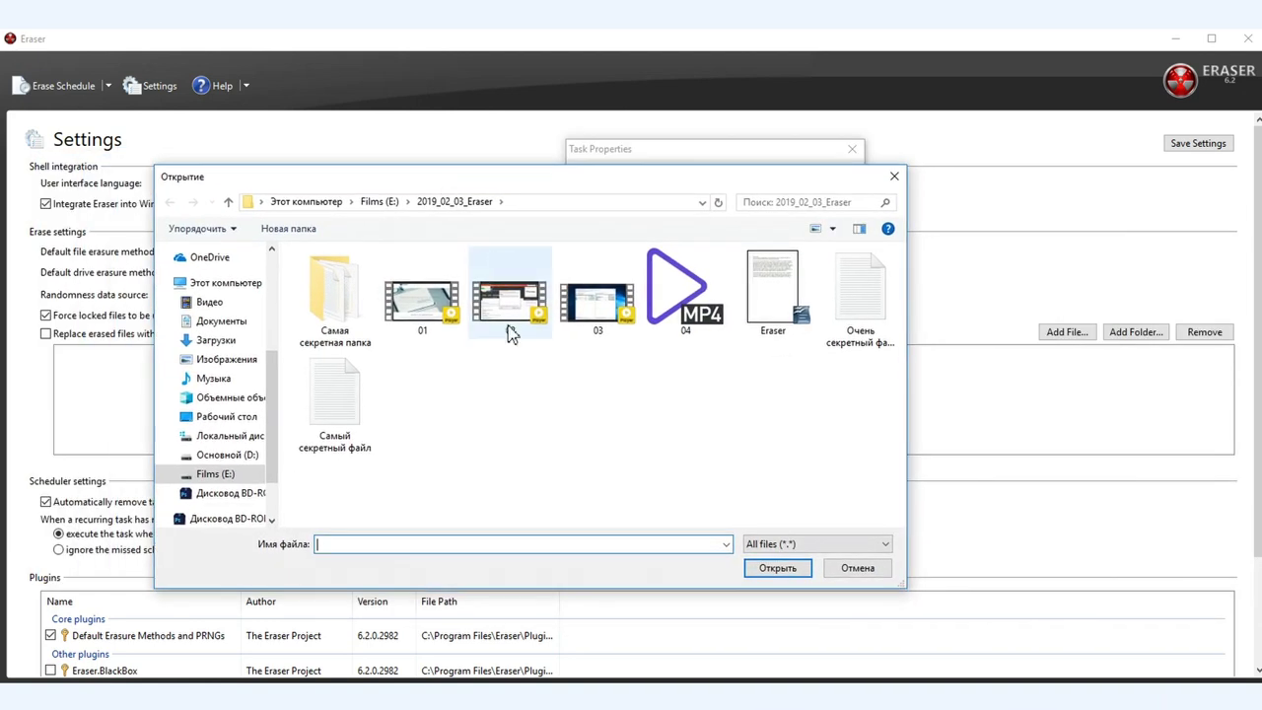
double_click(864, 298)
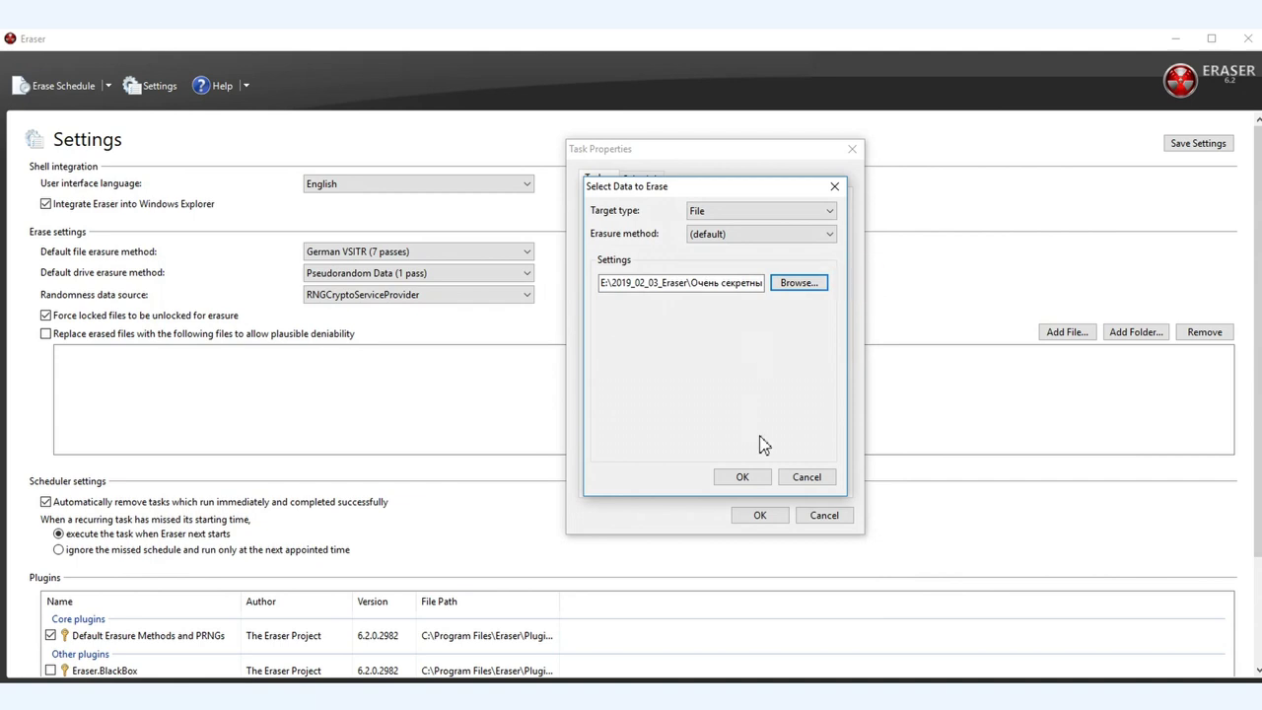
click(737, 474)
click(761, 517)
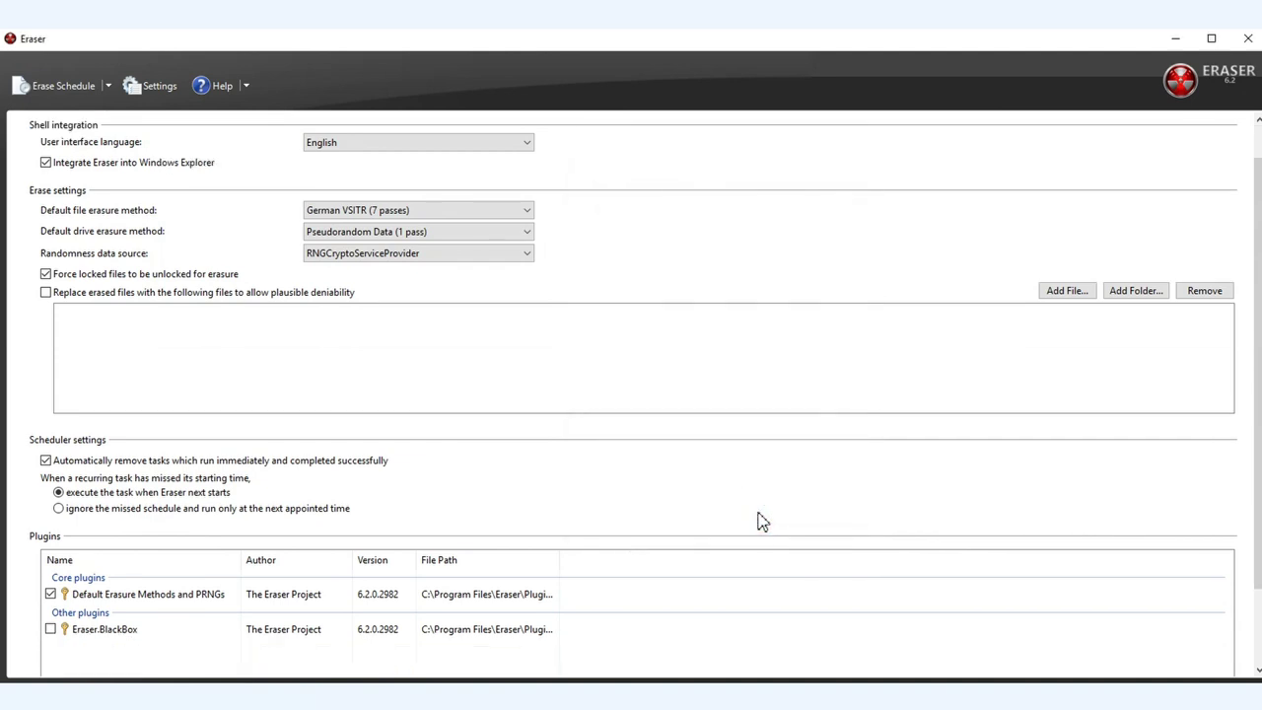
Show the erase schedule and start another new task with the type Run on restart
click(63, 86)
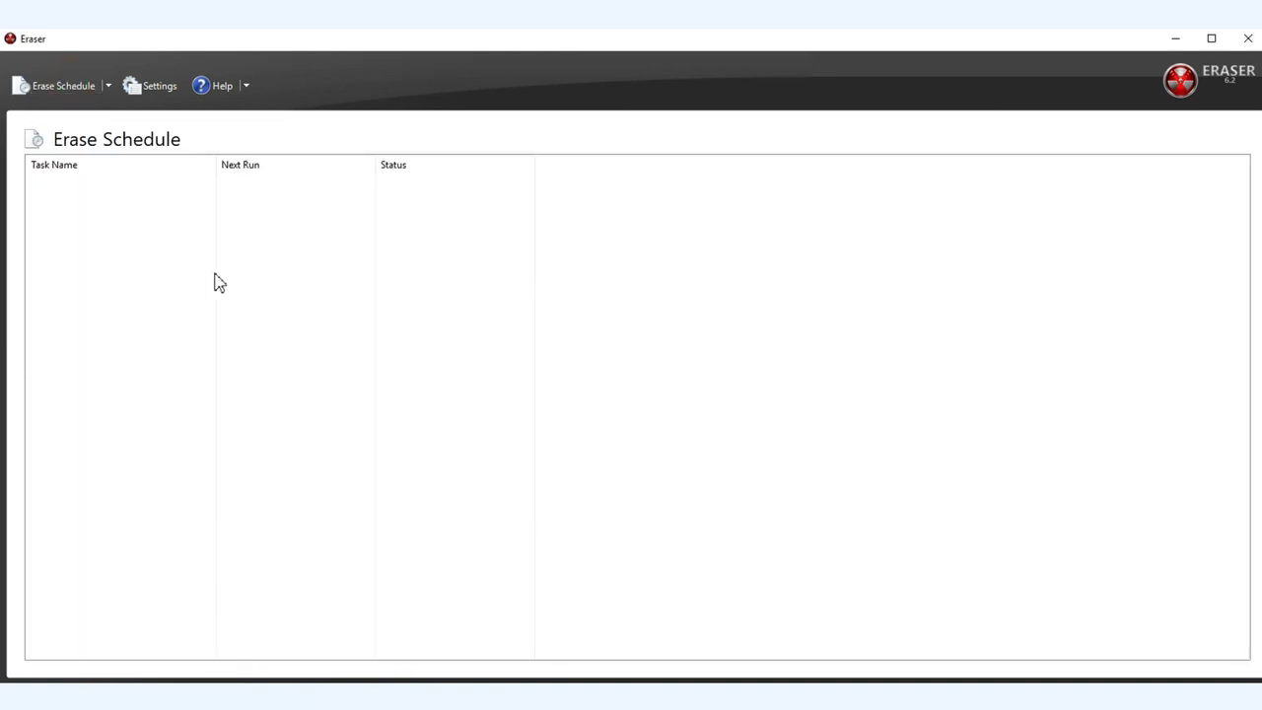
drag(726, 147, 758, 59)
mouse_move(437, 251)
mouse_down()
mouse_move(226, 318)
mouse_move(221, 233)
mouse_up()
click(108, 86)
click(130, 105)
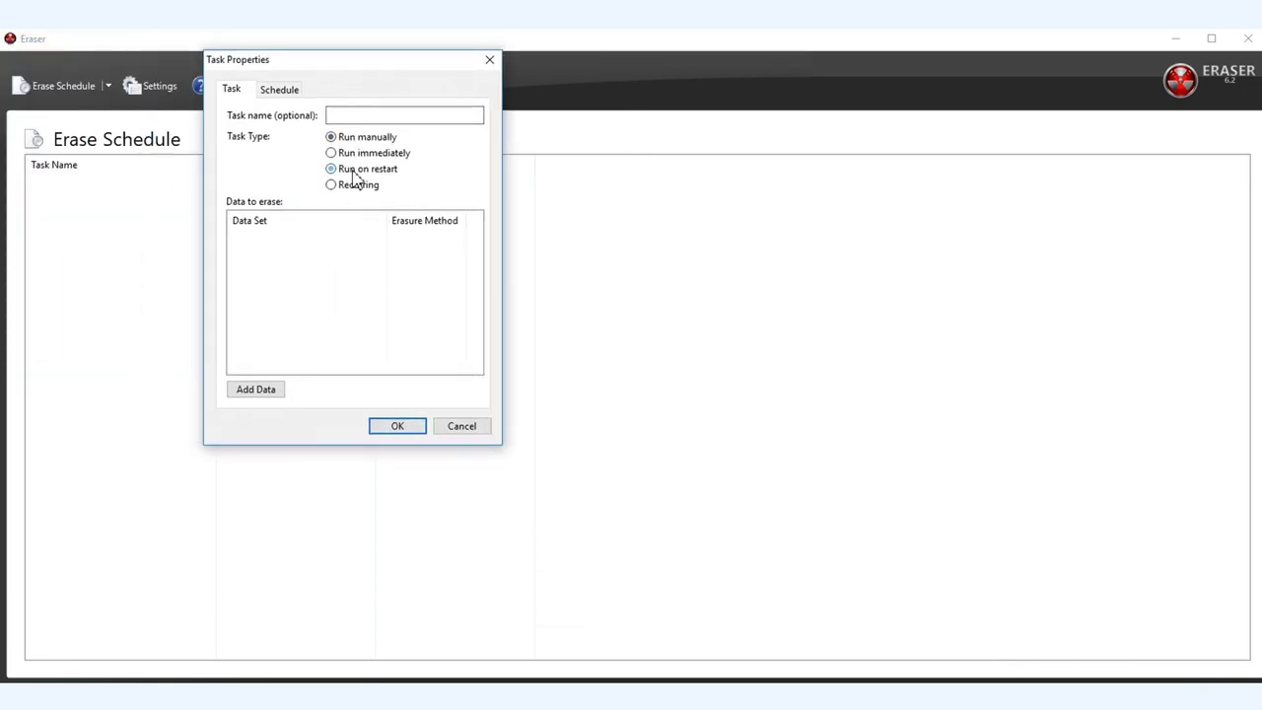
Add the file "Самый секретный файл" from E:\2019_02_03_Eraser with the default erasure method, save the task and check its entry in the schedule
click(256, 389)
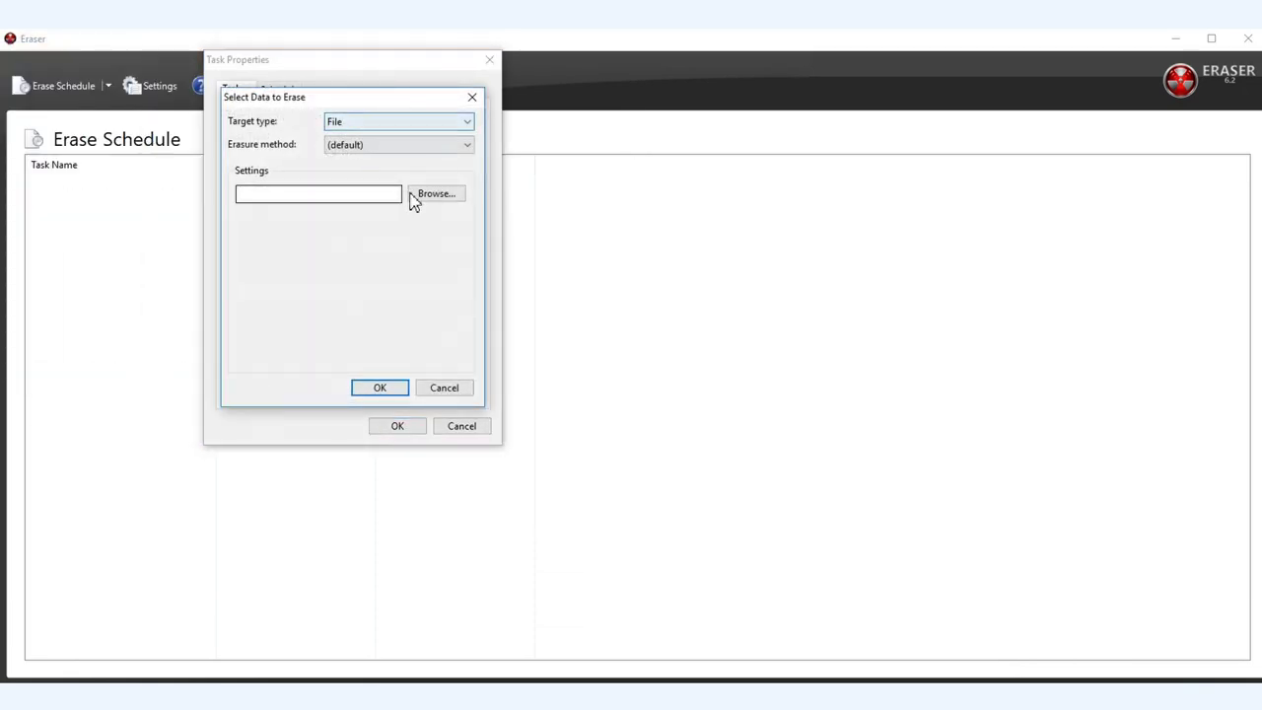
click(430, 196)
click(933, 239)
click(843, 510)
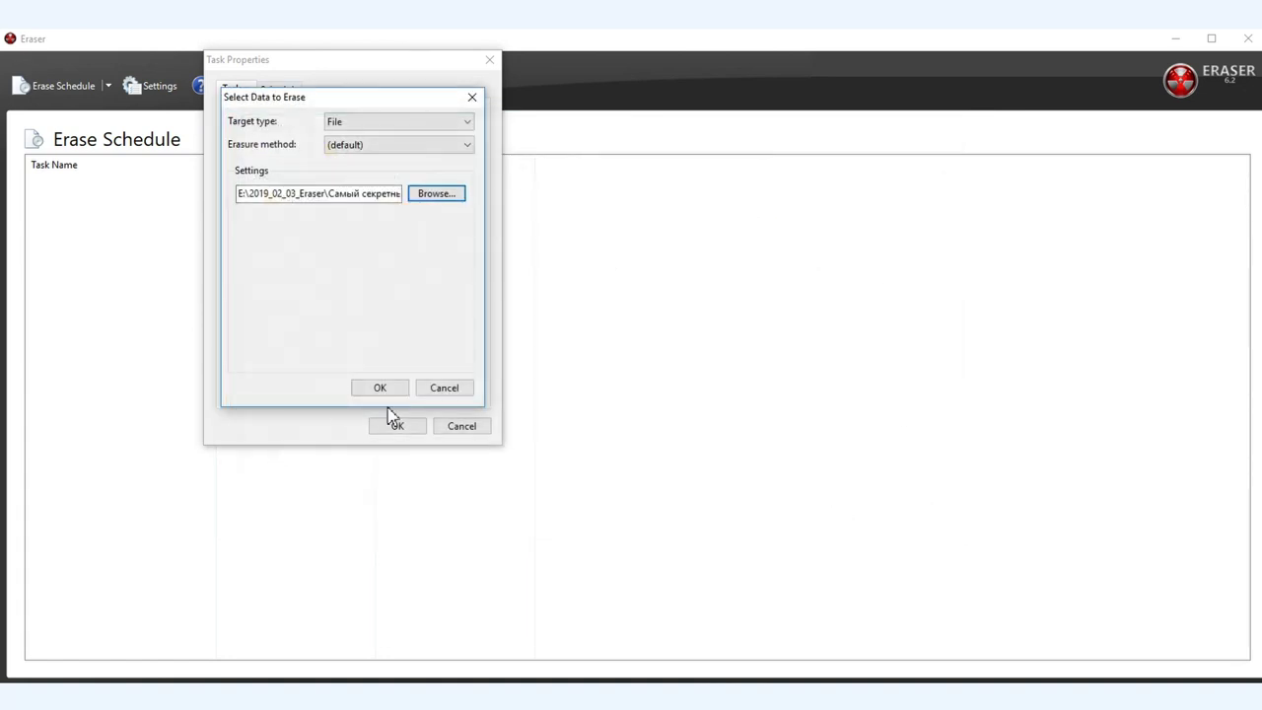
click(385, 392)
click(395, 426)
click(271, 204)
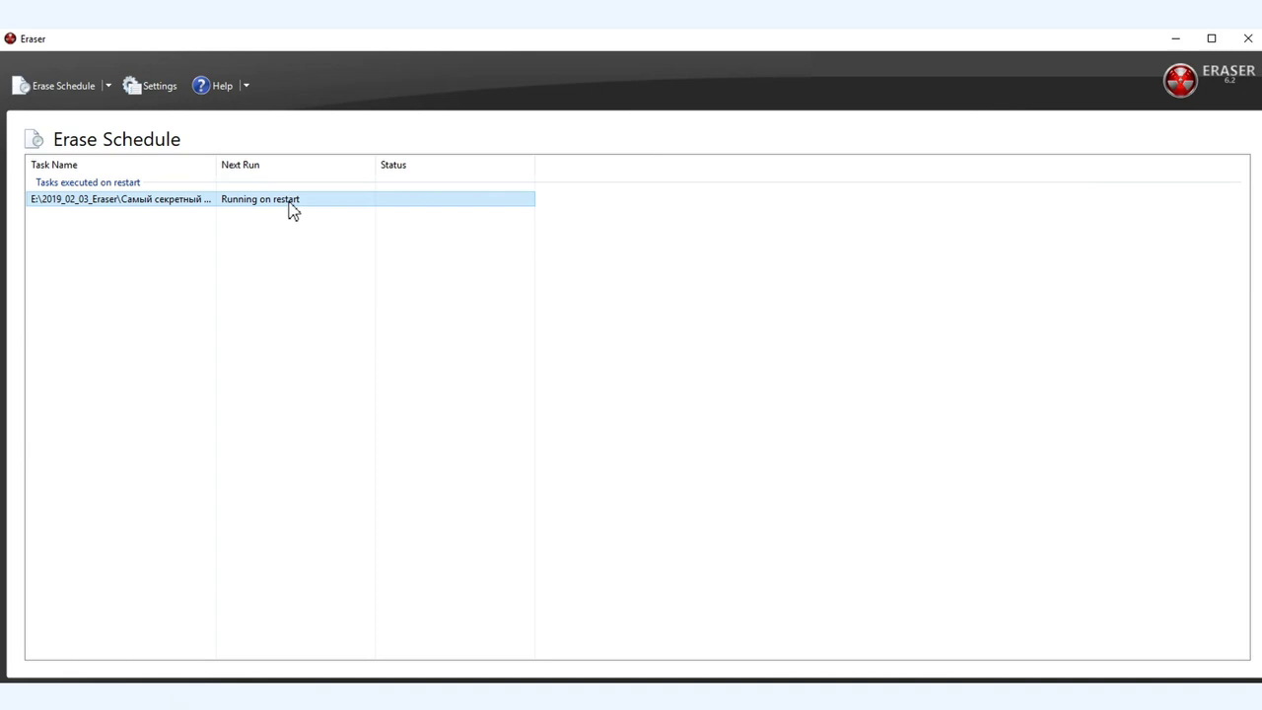
click(187, 261)
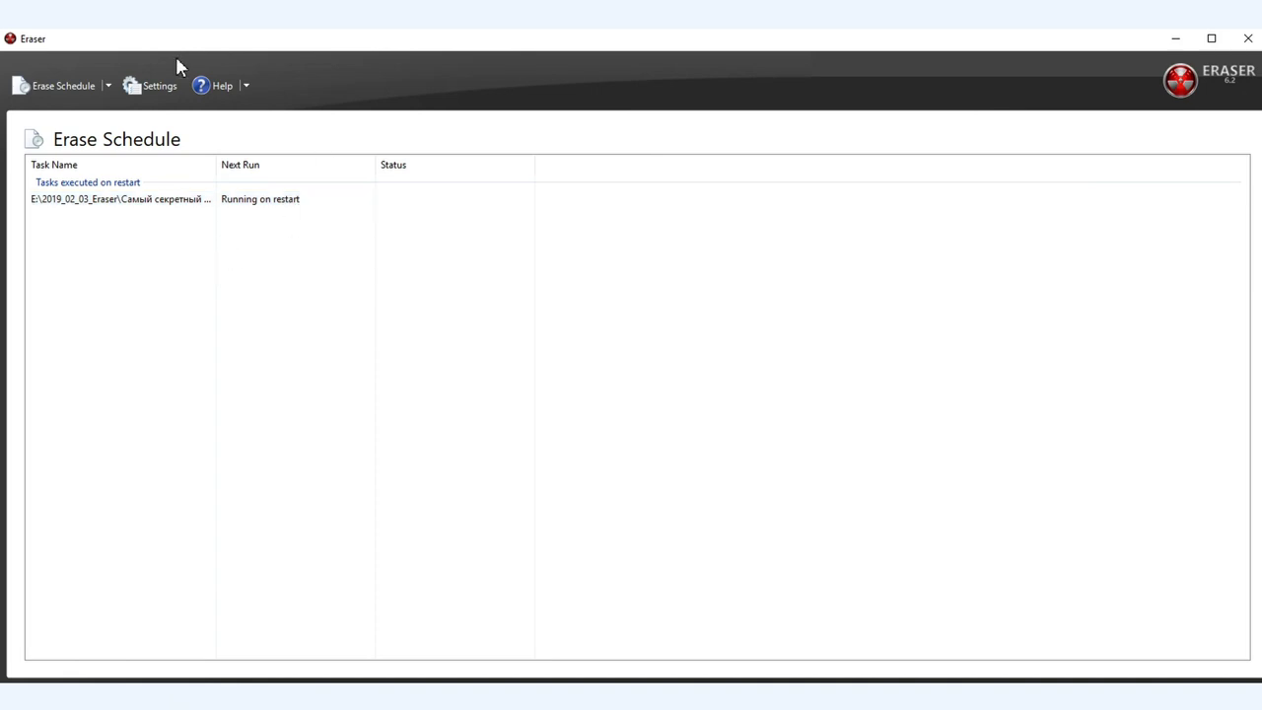
Start a third erase task set to Run immediately and choose Files in Folder as its data target type
click(109, 86)
click(131, 103)
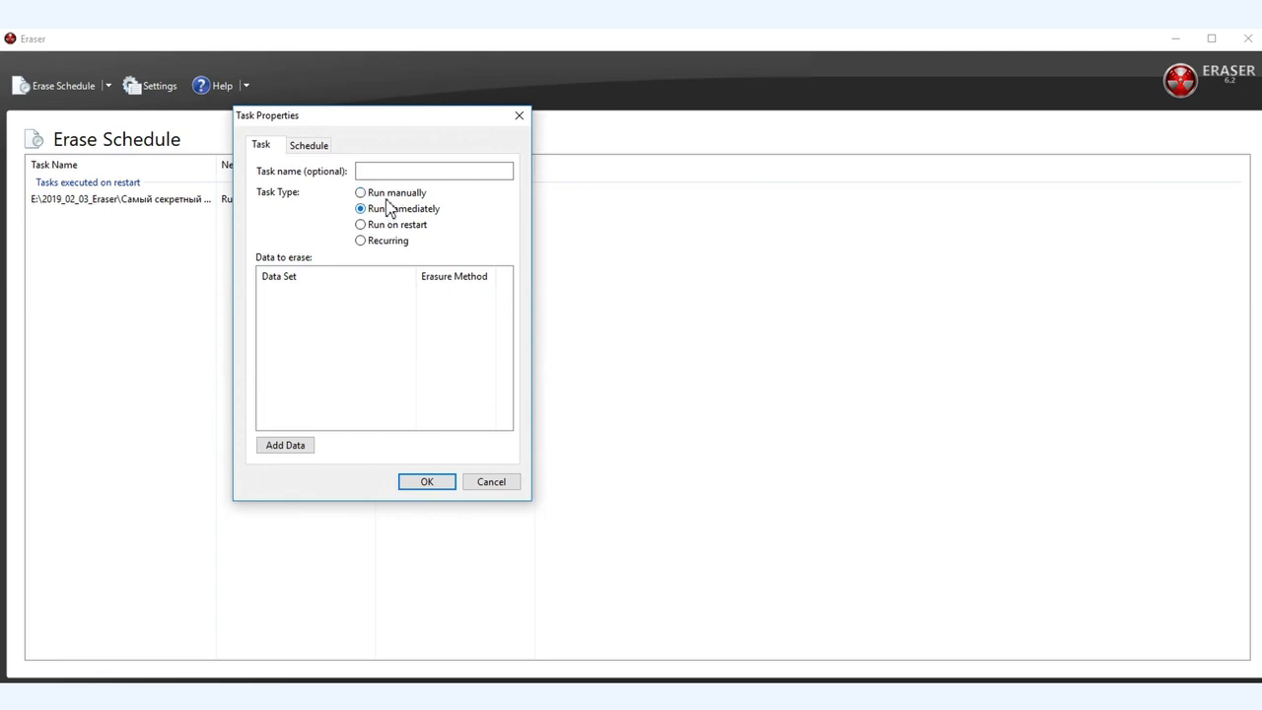
click(283, 447)
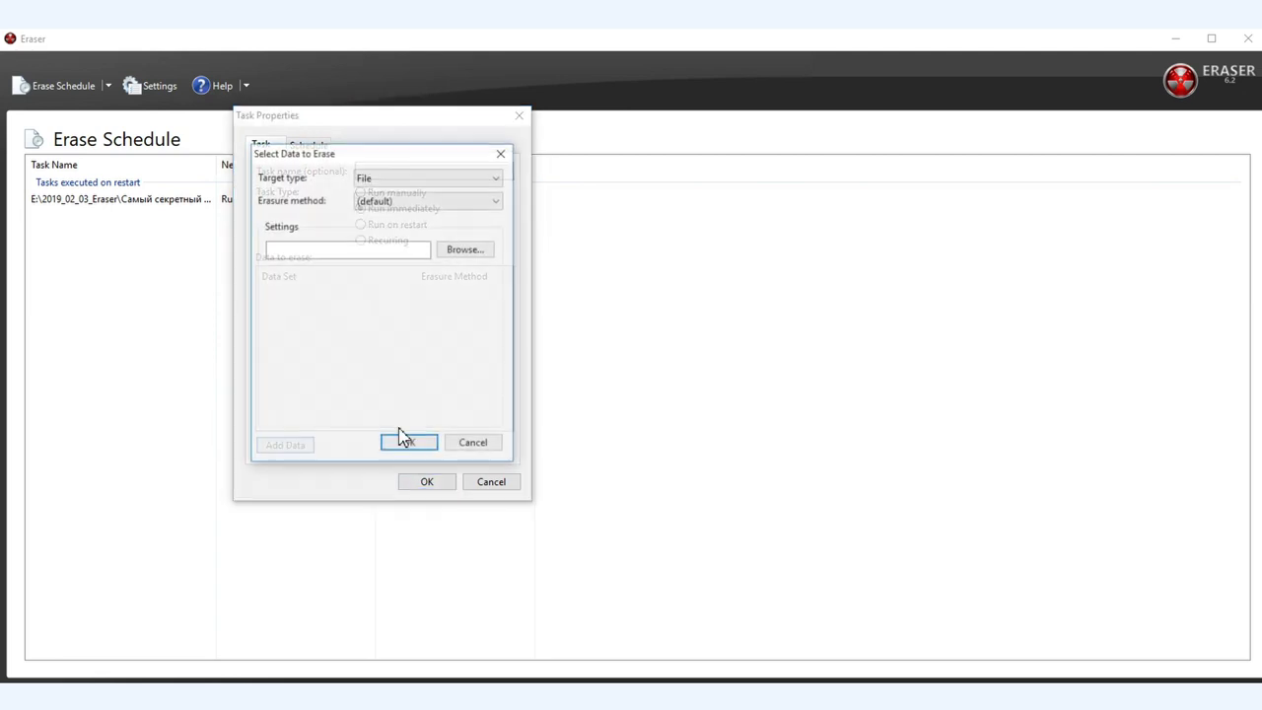
click(420, 176)
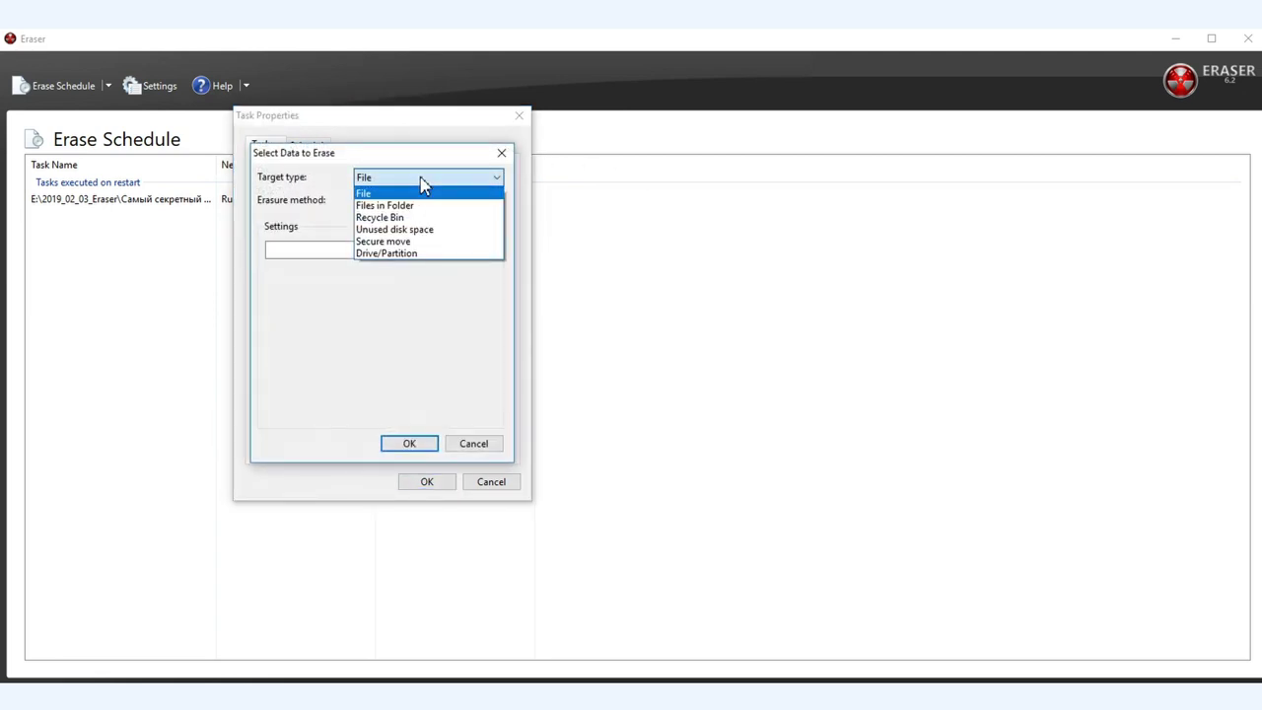
click(394, 206)
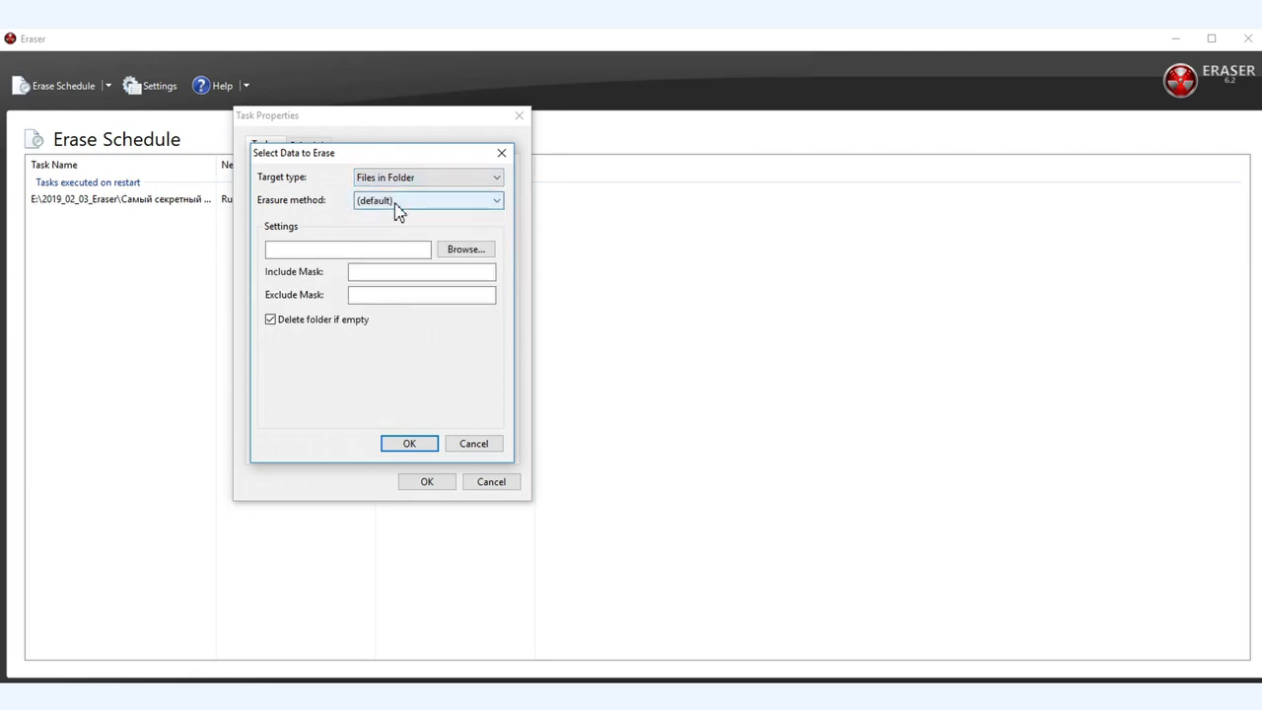
Add the folder "Самая секретная папка" from E:\2019_02_03_Eraser as the data to erase with the default method and save the task
key(alt+Tab)
mouse_move(628, 49)
mouse_down()
mouse_move(726, 49)
mouse_move(689, 48)
mouse_up()
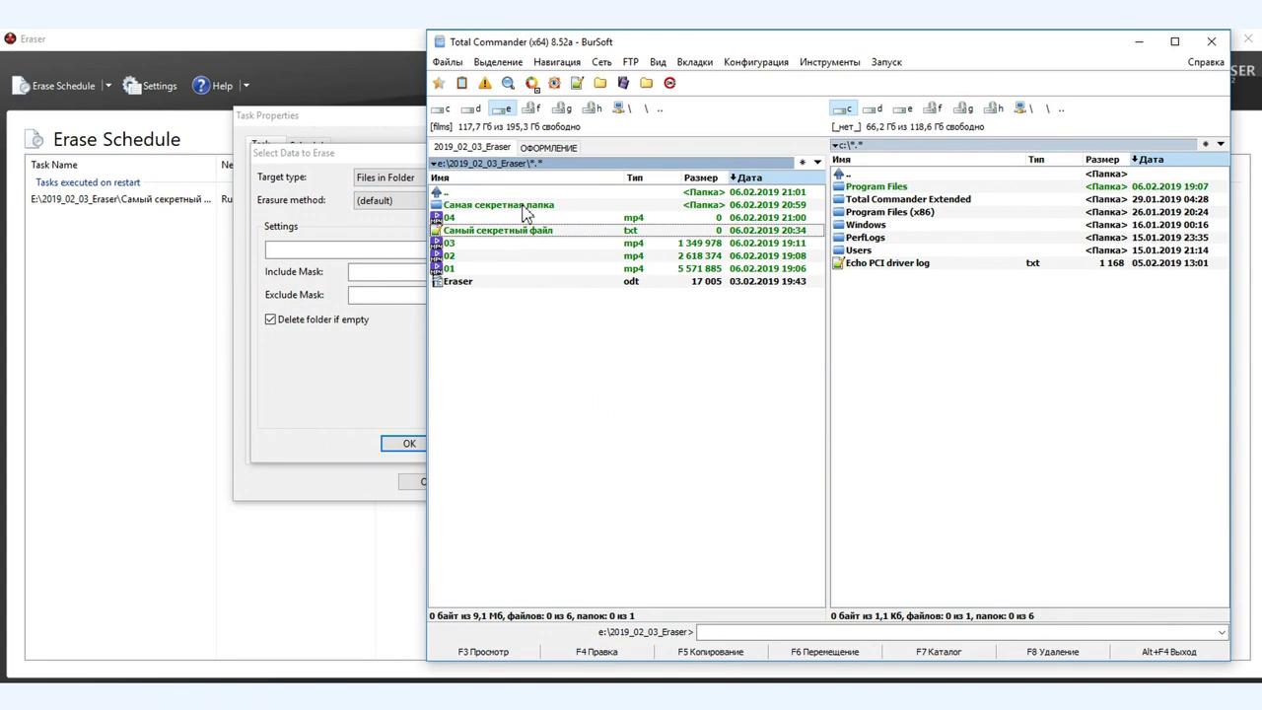
click(332, 151)
click(459, 249)
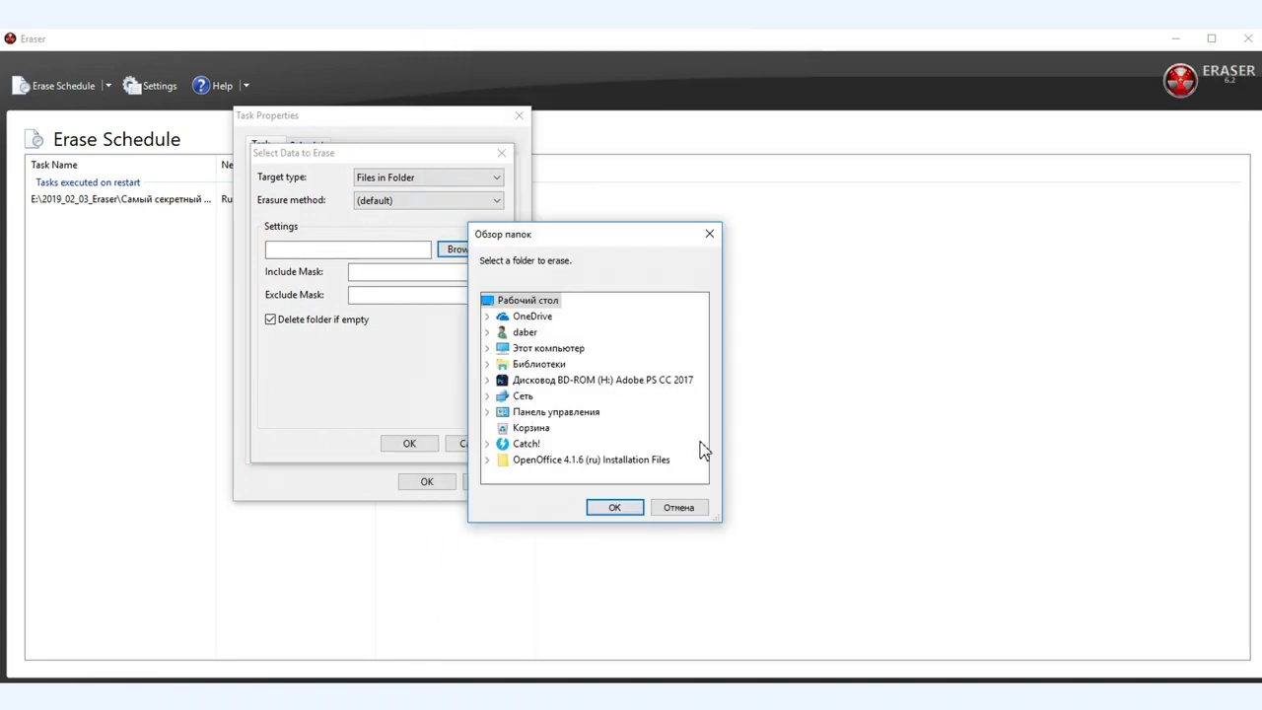
double_click(530, 350)
click(563, 319)
click(615, 507)
click(419, 445)
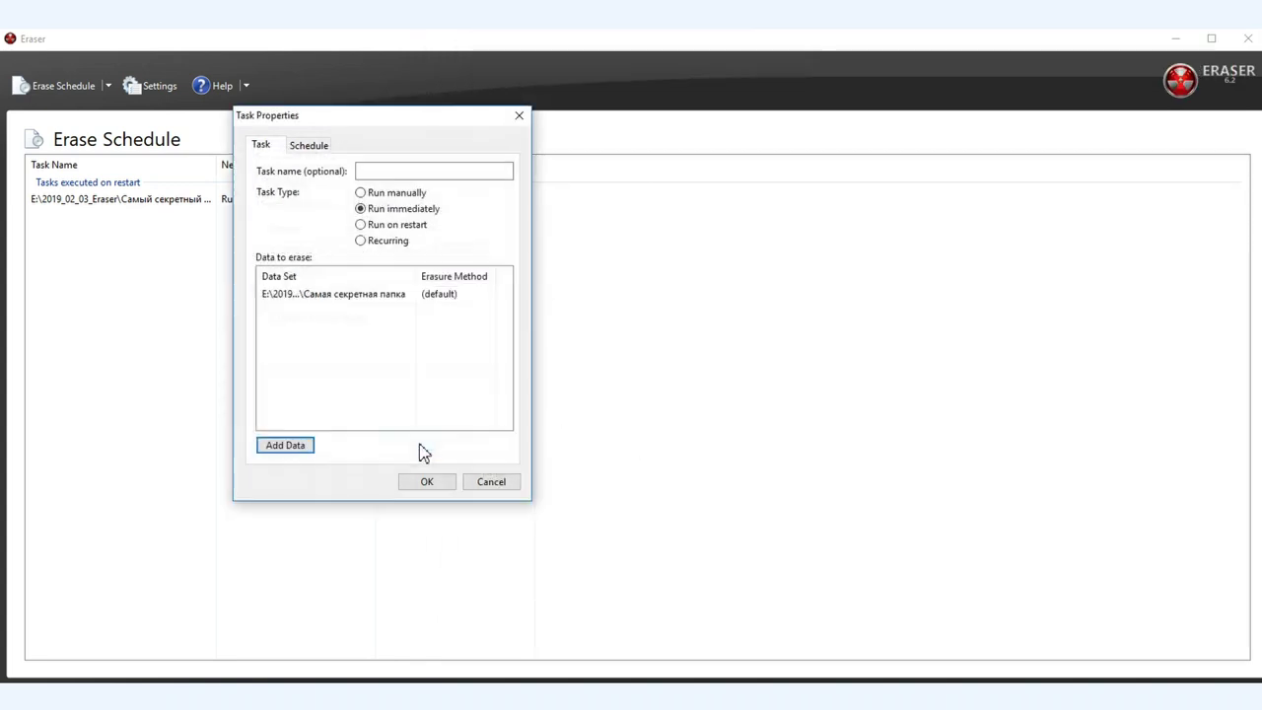
click(424, 482)
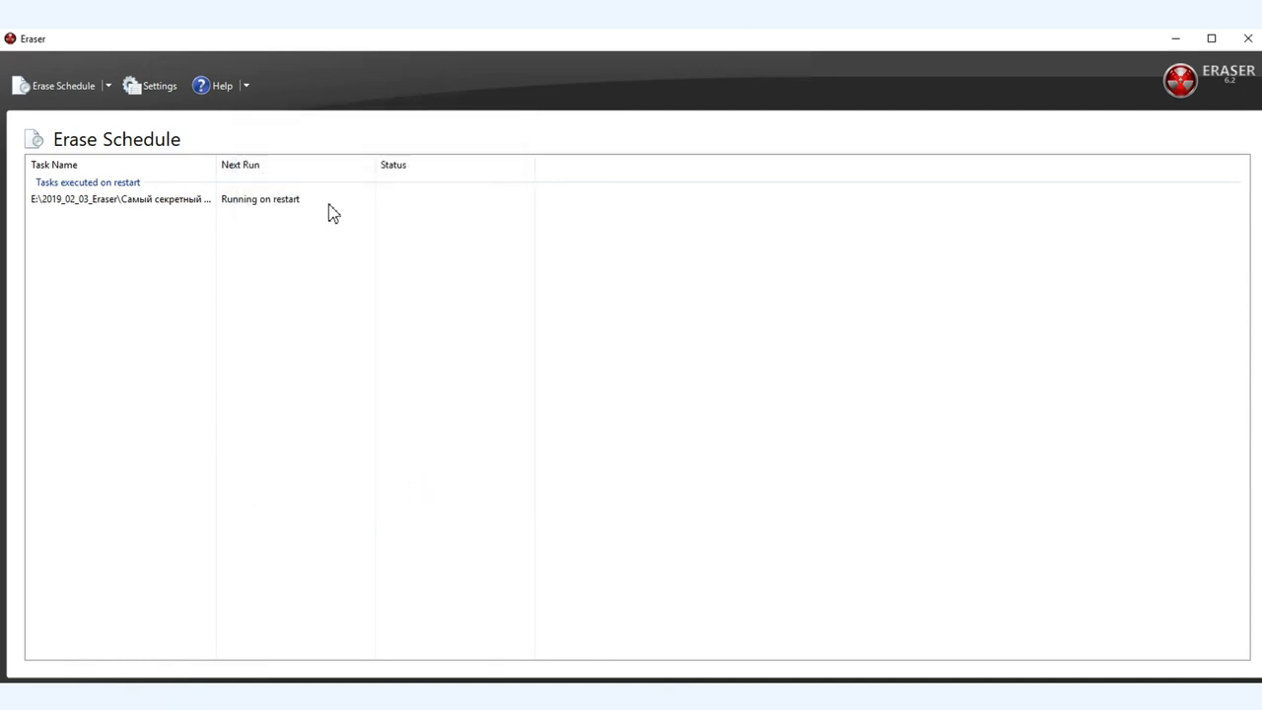
Start a new erase task with the type Recurring and review its recurrence schedule options
click(109, 87)
click(118, 107)
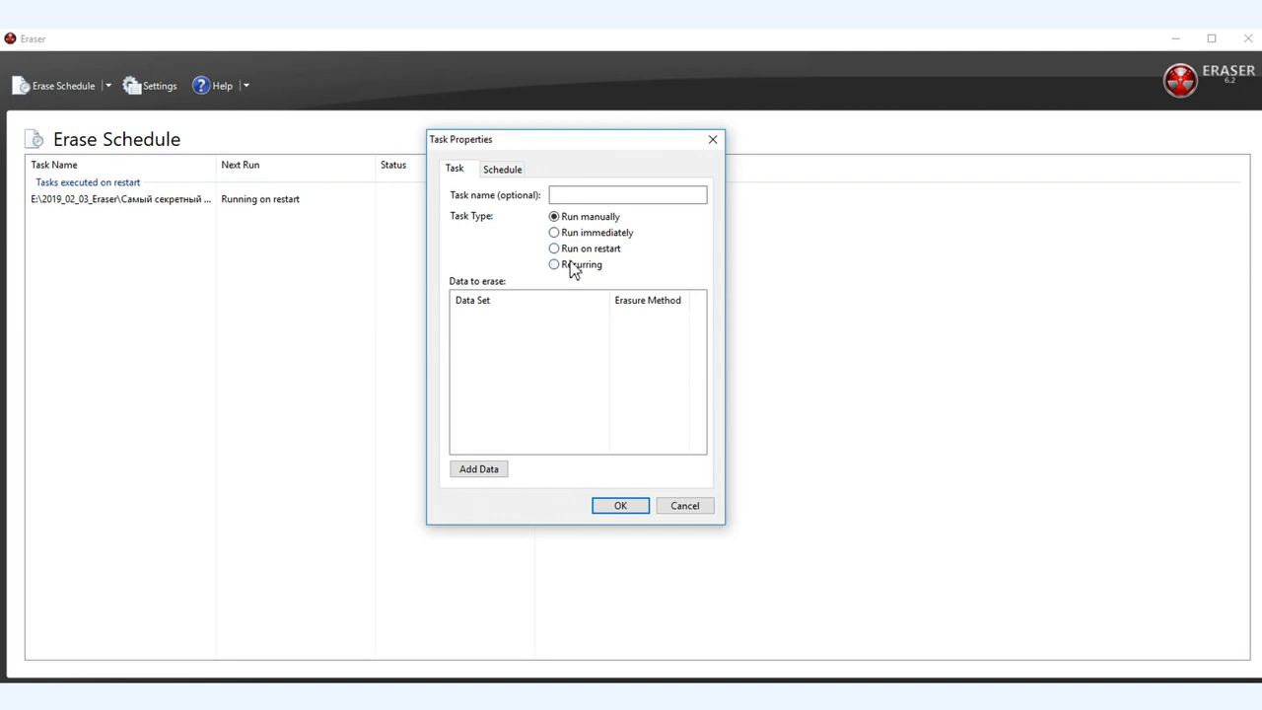
click(505, 169)
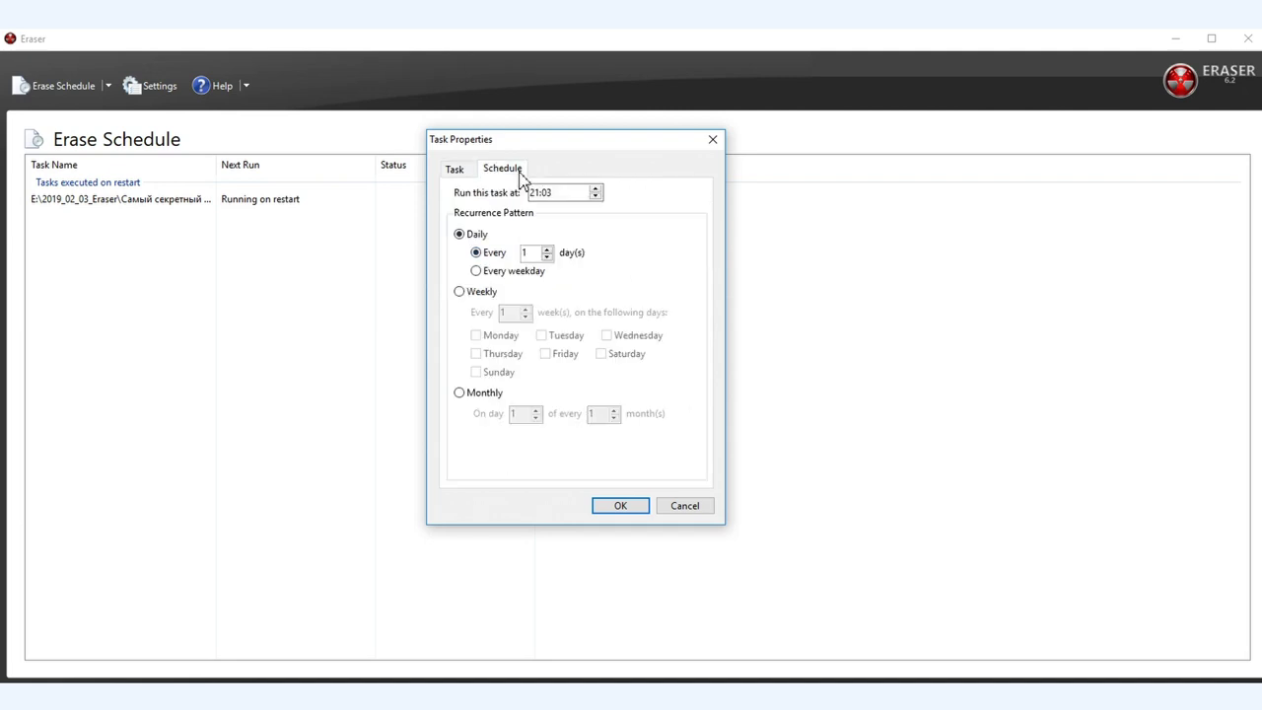
click(456, 173)
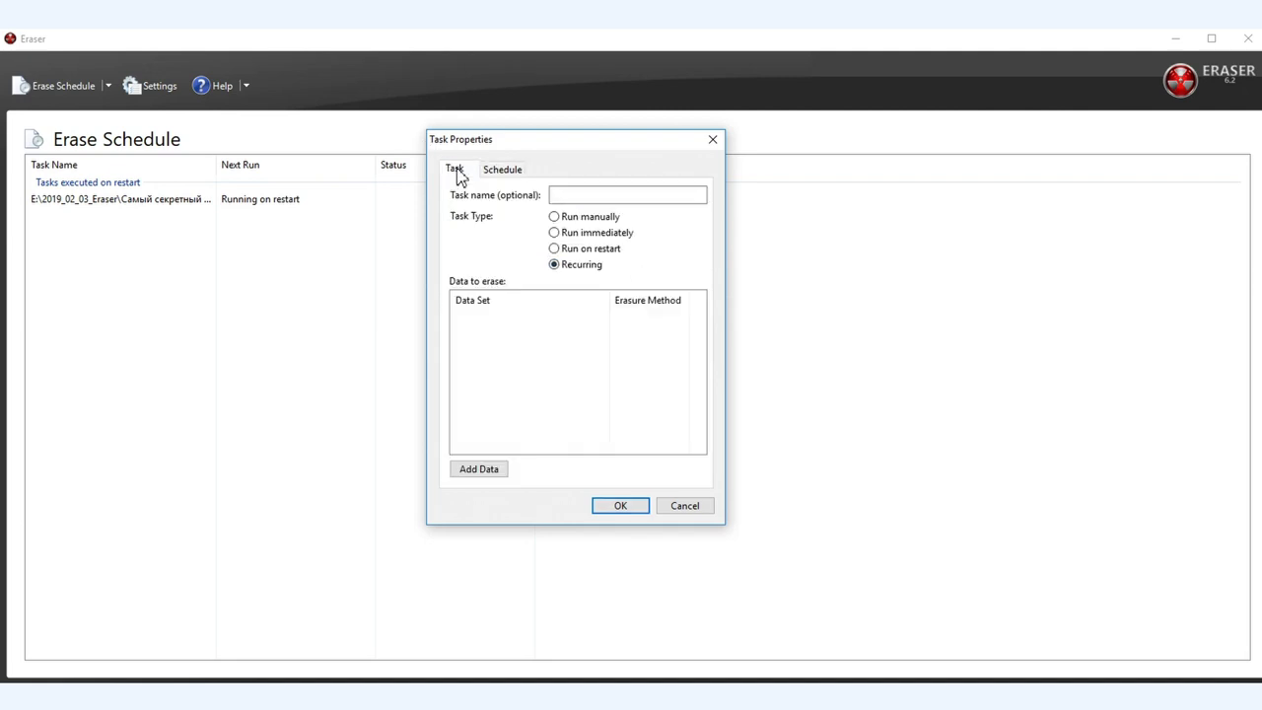
Add the Recycle Bin as the recurring task's data to erase with the default erasure method and save the task
click(481, 472)
click(608, 202)
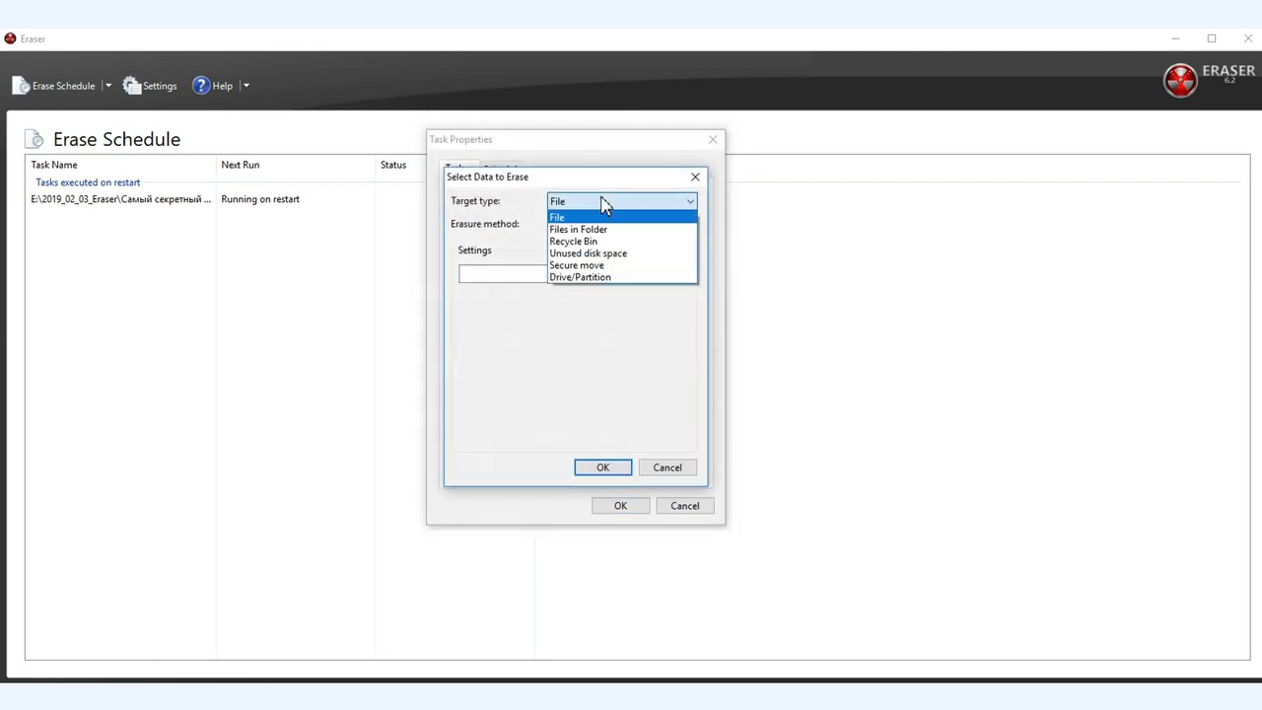
click(590, 242)
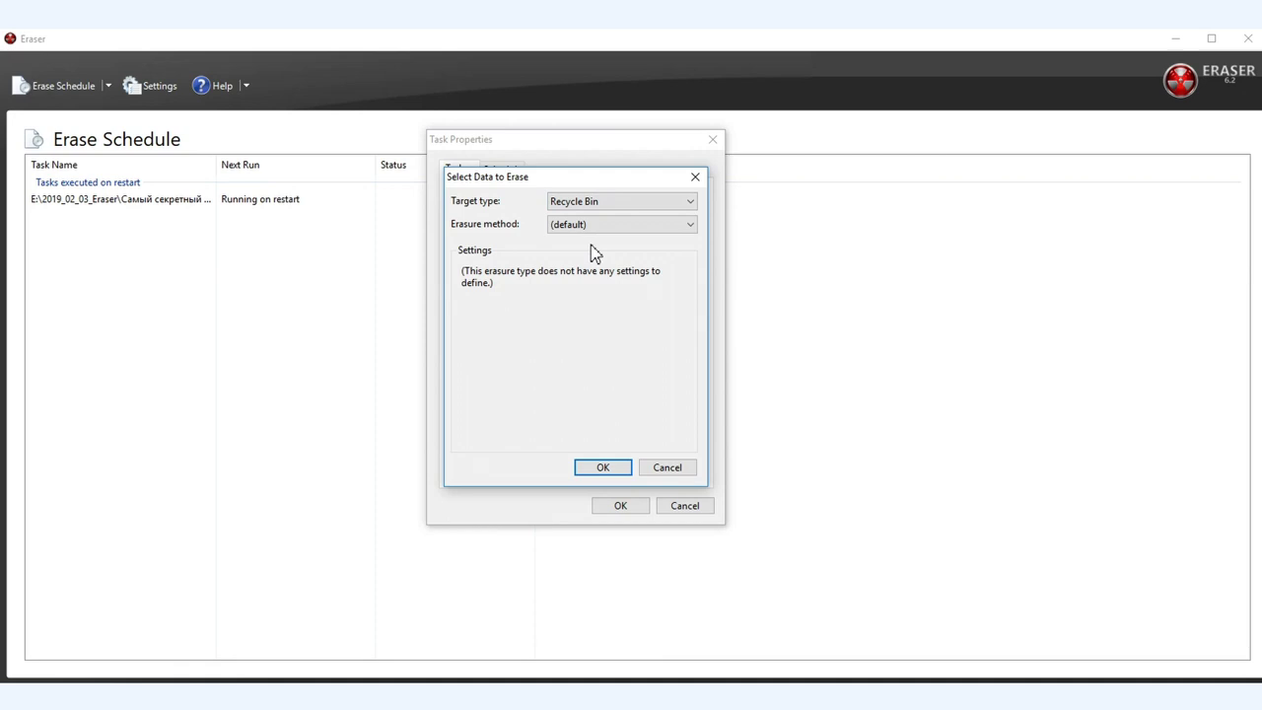
click(608, 468)
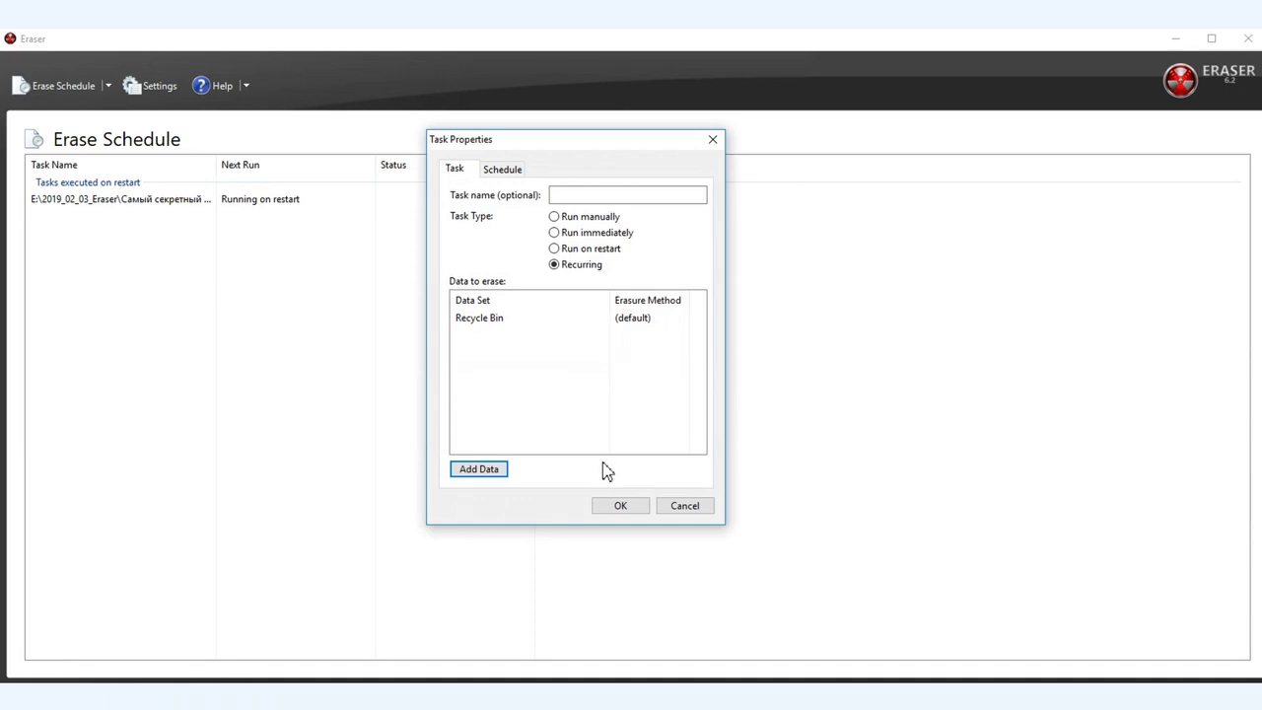
click(624, 507)
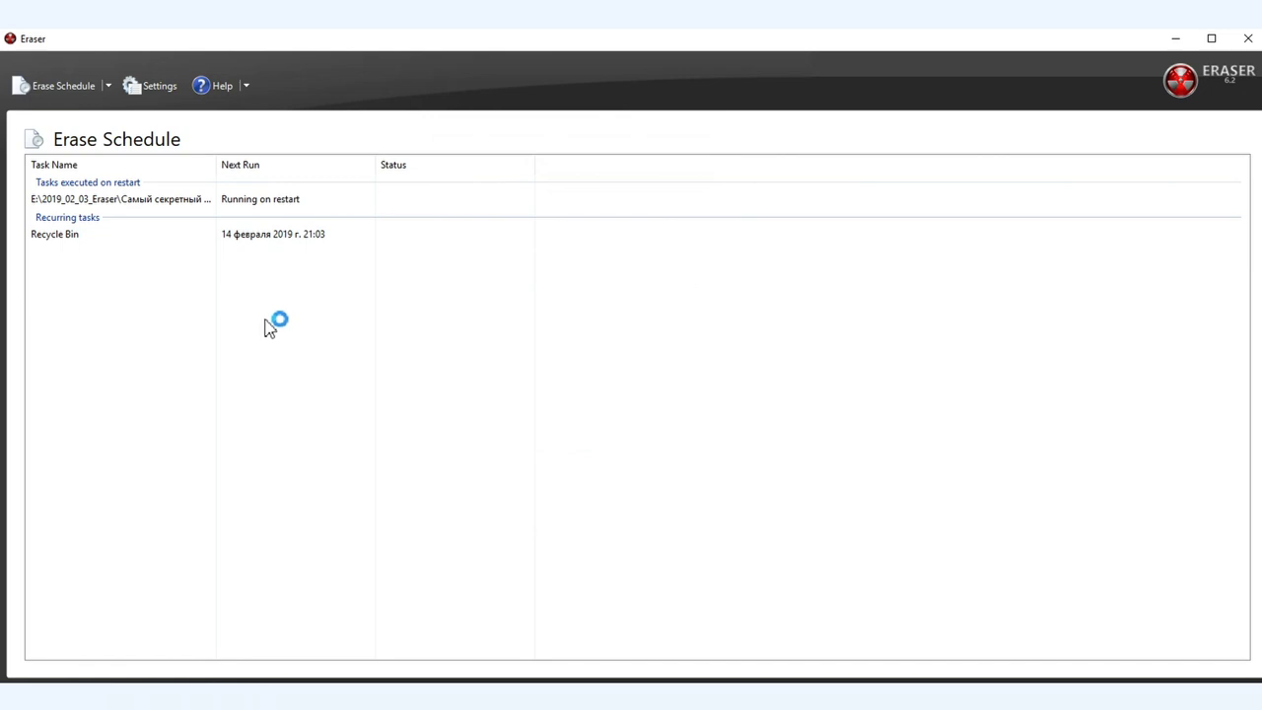
click(106, 86)
click(146, 105)
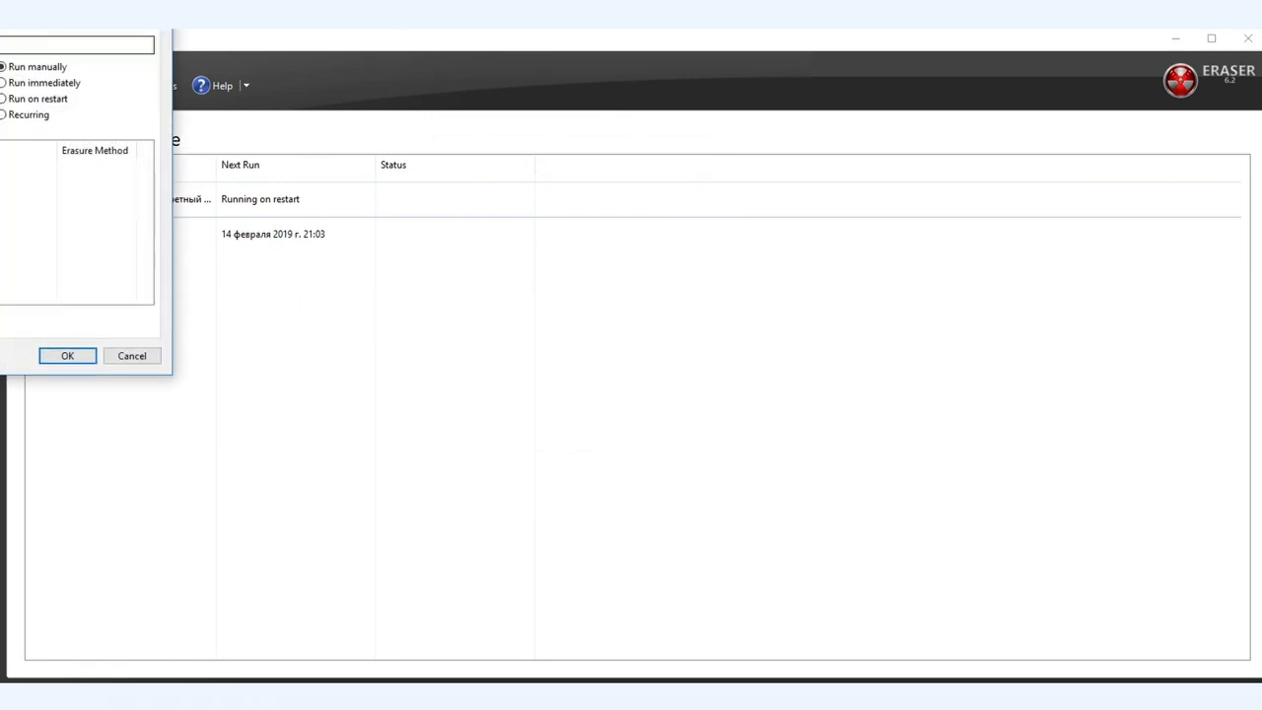
click(680, 225)
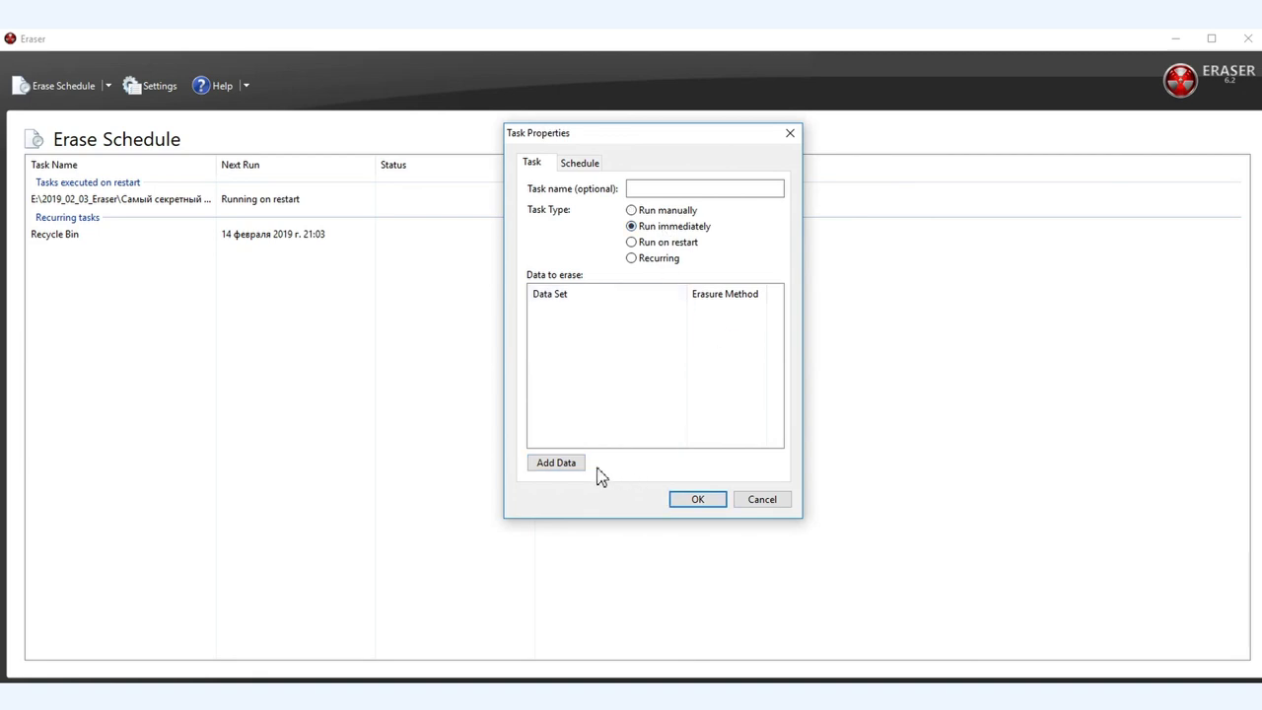
click(558, 464)
click(666, 195)
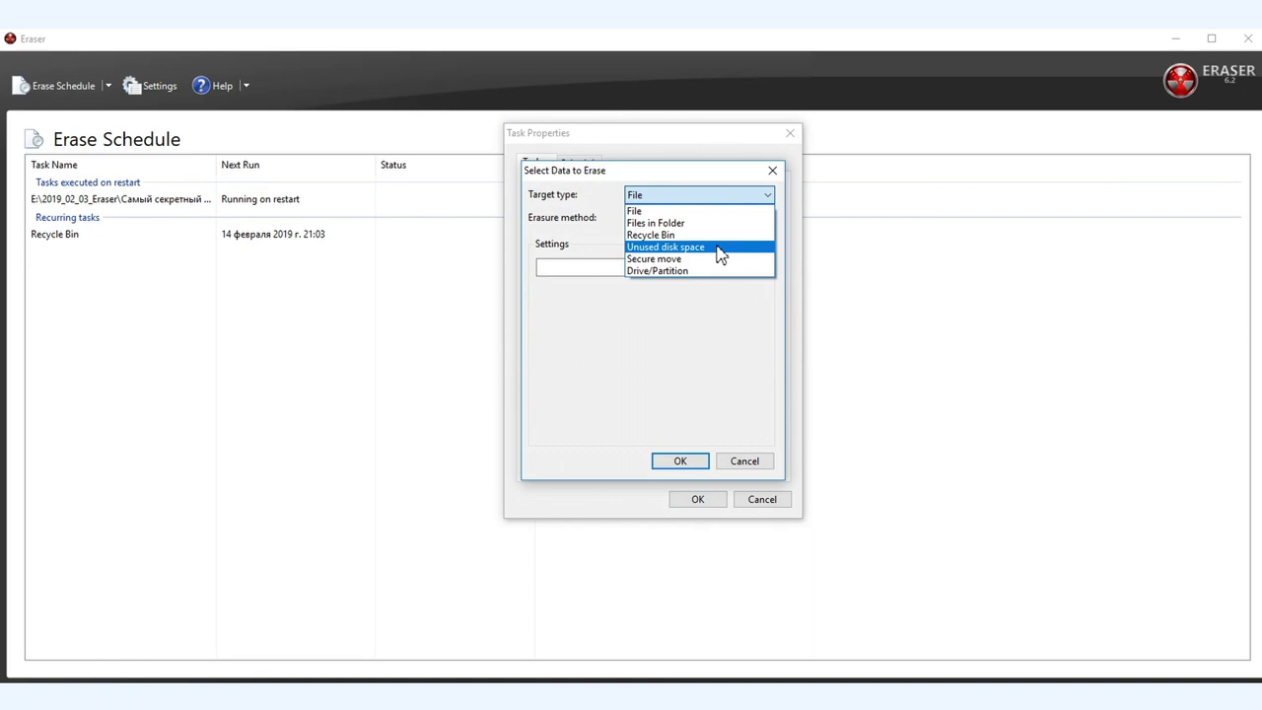
click(717, 254)
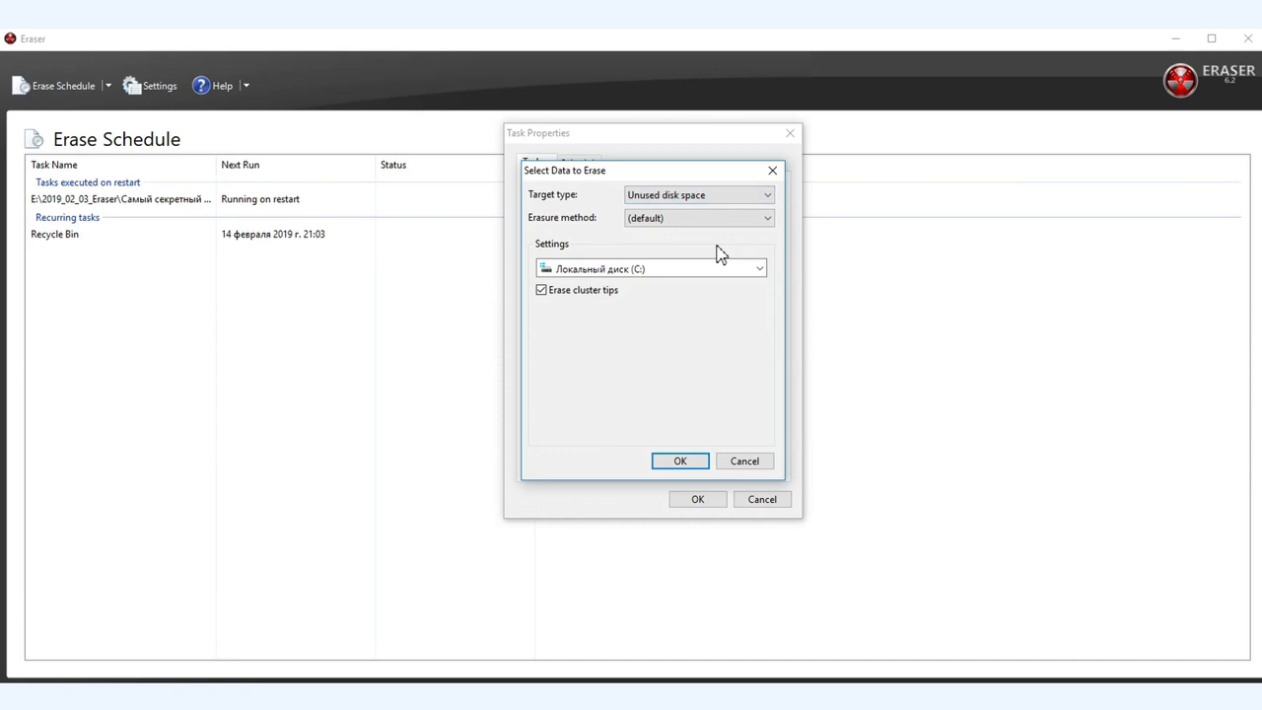
click(699, 272)
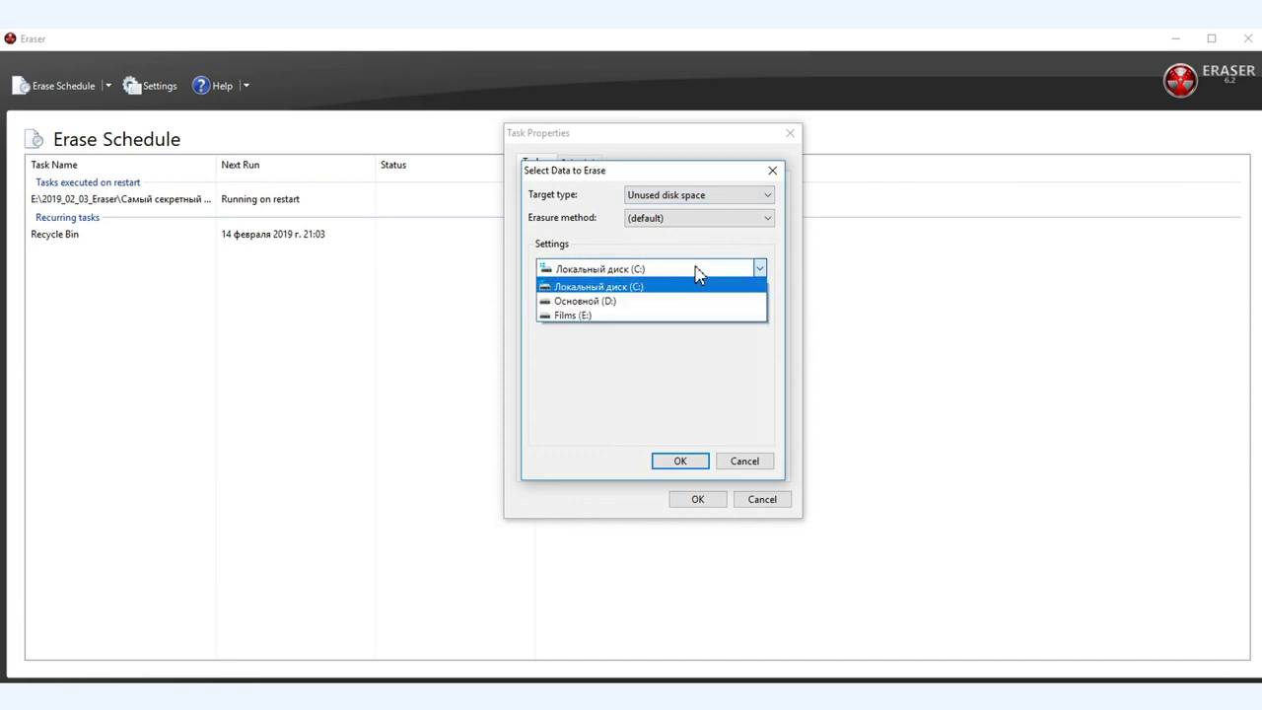
click(635, 285)
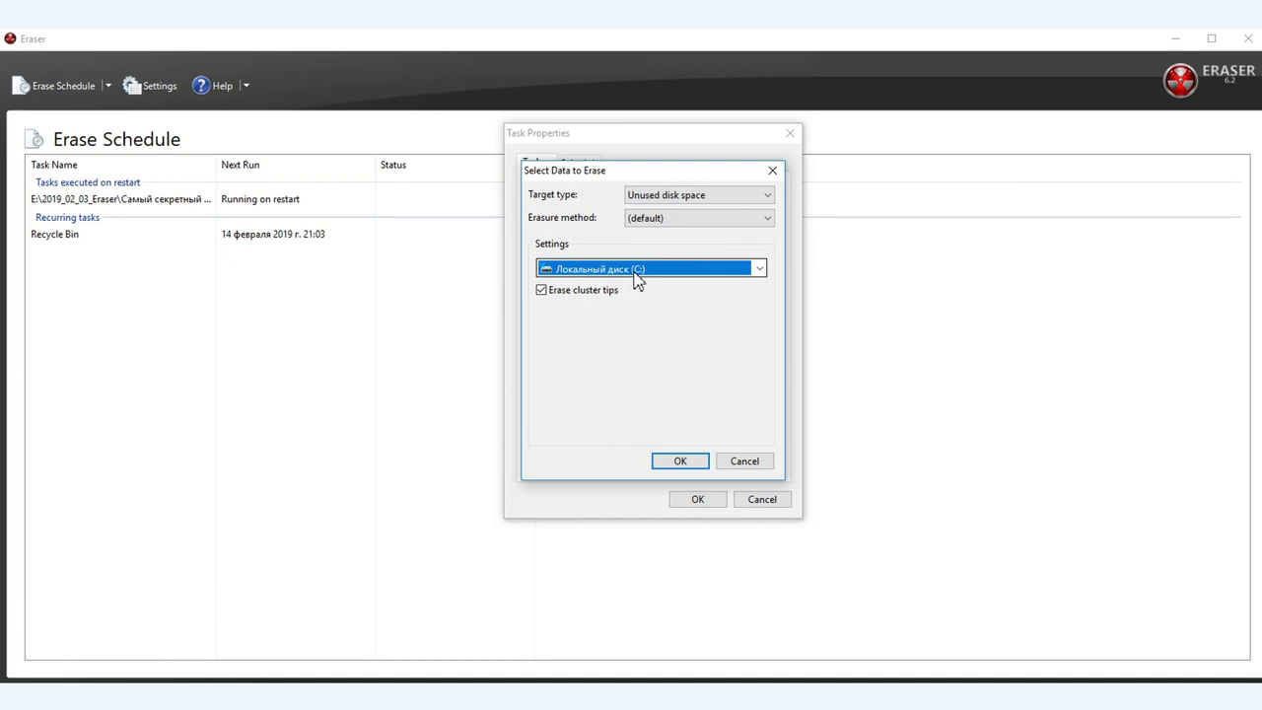
click(747, 463)
click(777, 500)
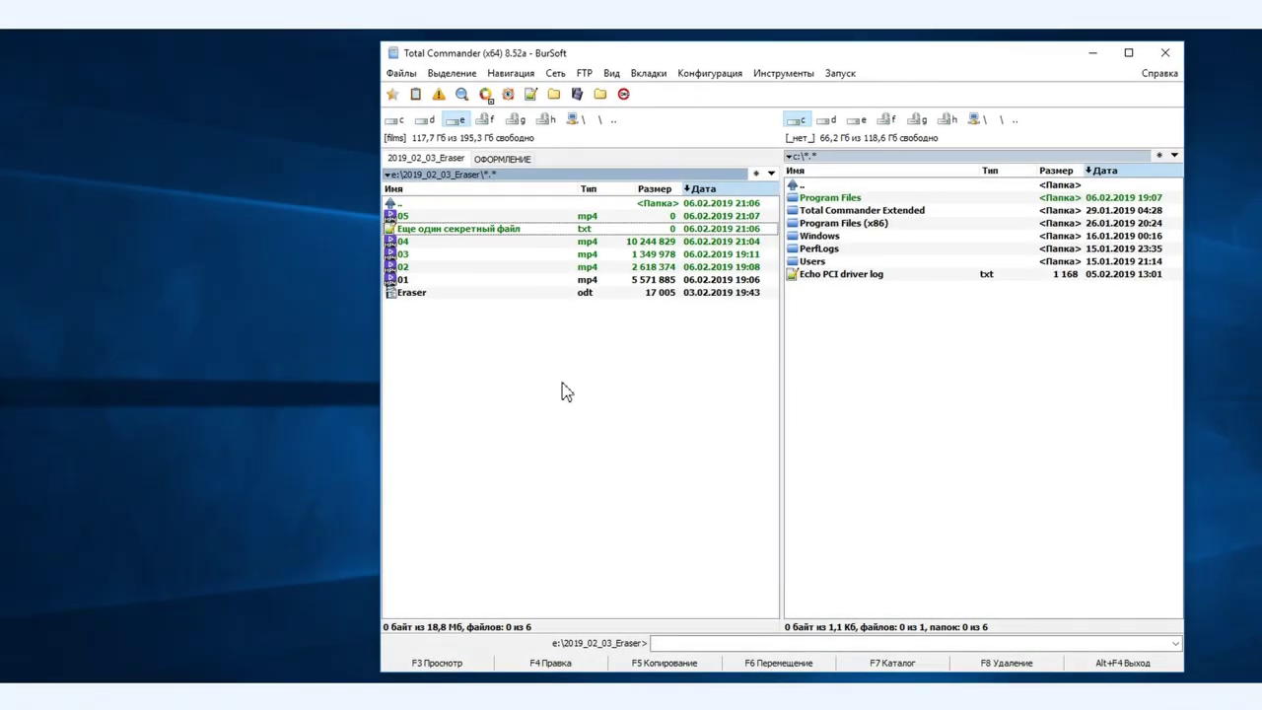
In Total Commander, erase the text file "Еще один секретный файл" with Eraser and confirm the erasure
right_click(463, 229)
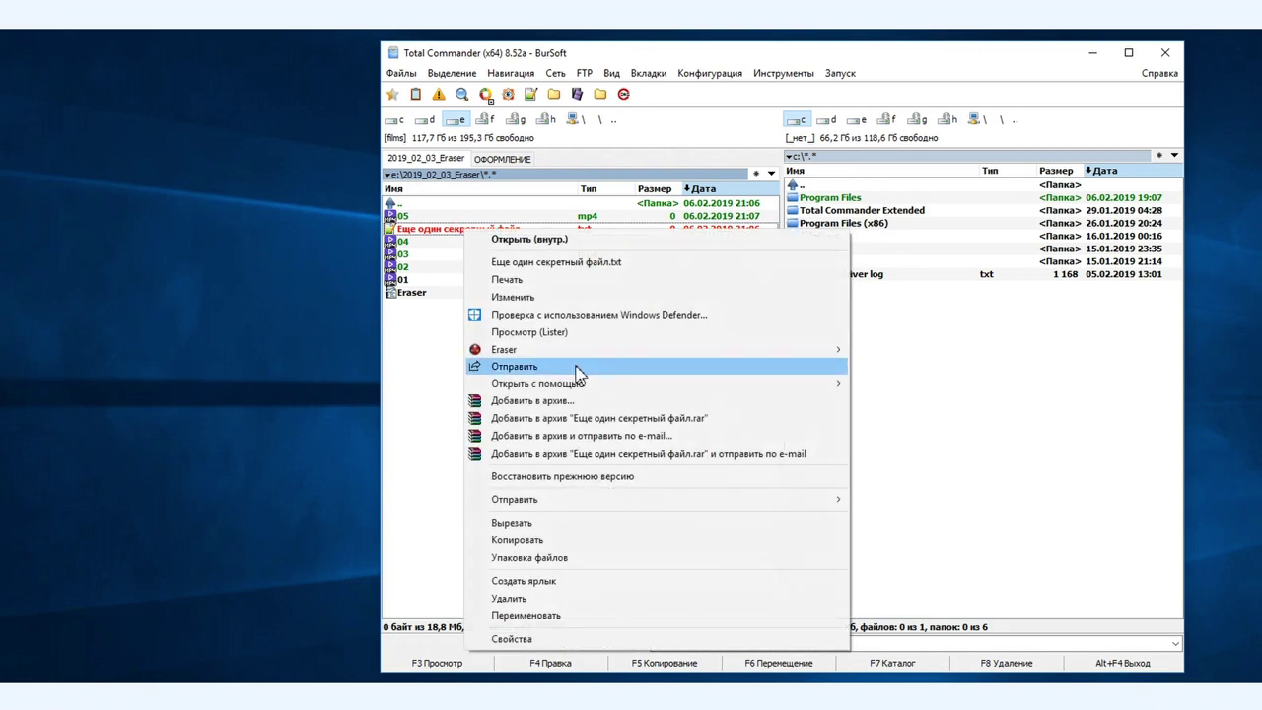
mouse_move(575, 352)
click(897, 351)
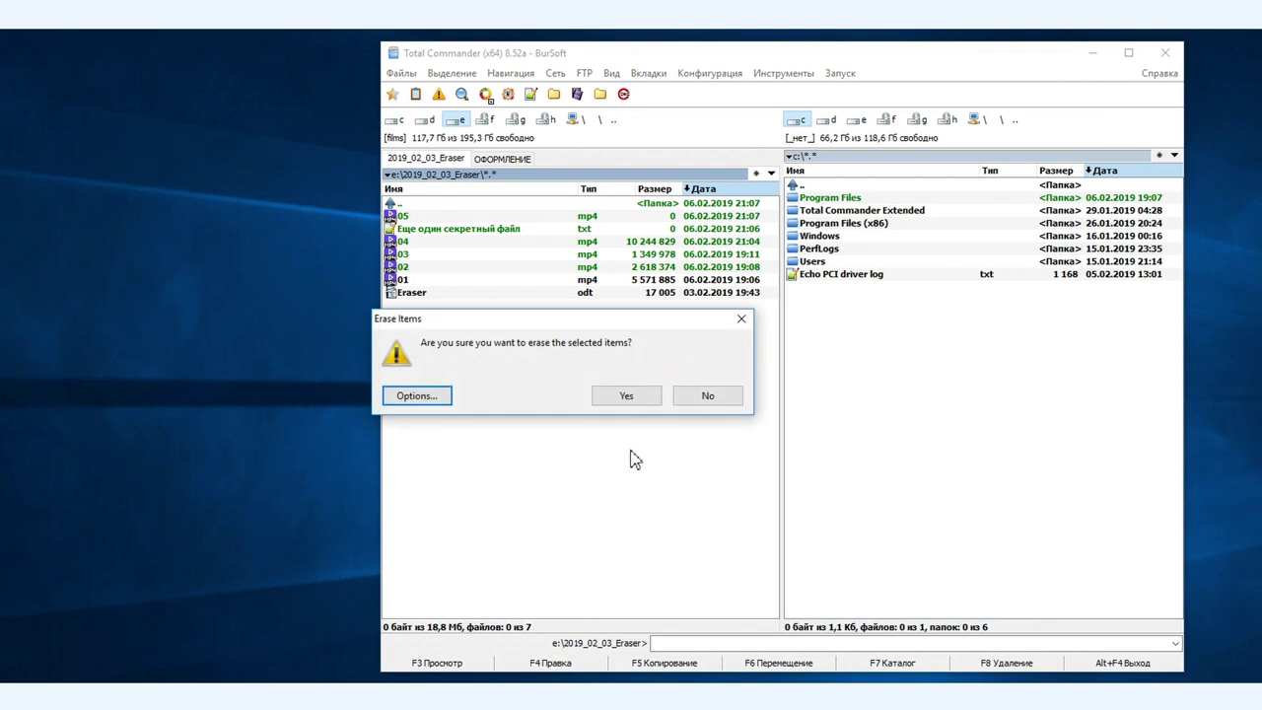
click(609, 395)
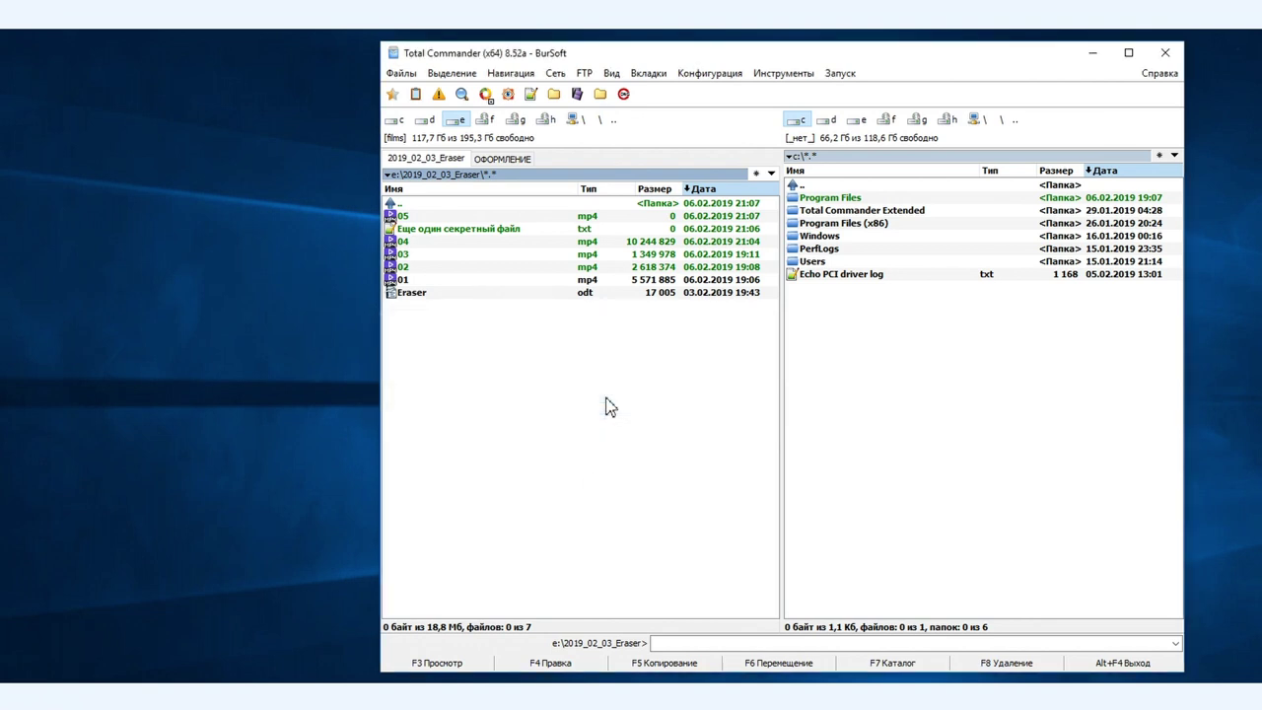